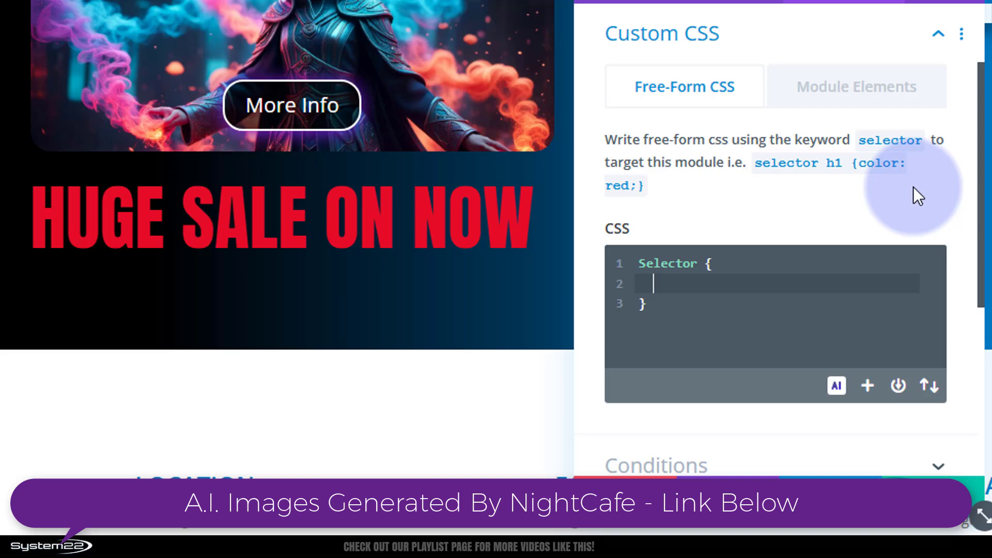
# Add the declaration "animation: slsale 10s infinite" to the Selector rule in the heading's free-form CSS
pyautogui.write('animation:')
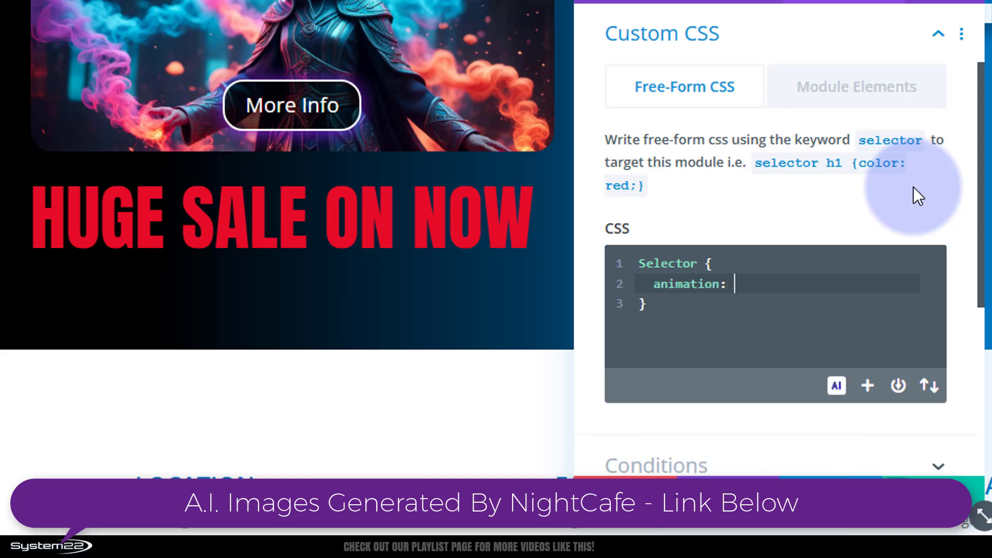
pyautogui.write(' slsale')
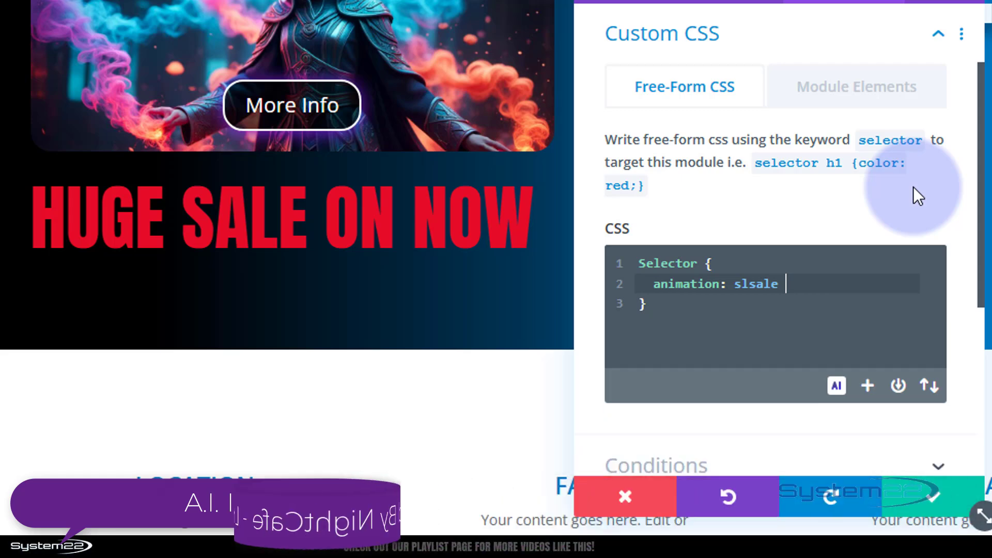
pyautogui.write(' 10s ')
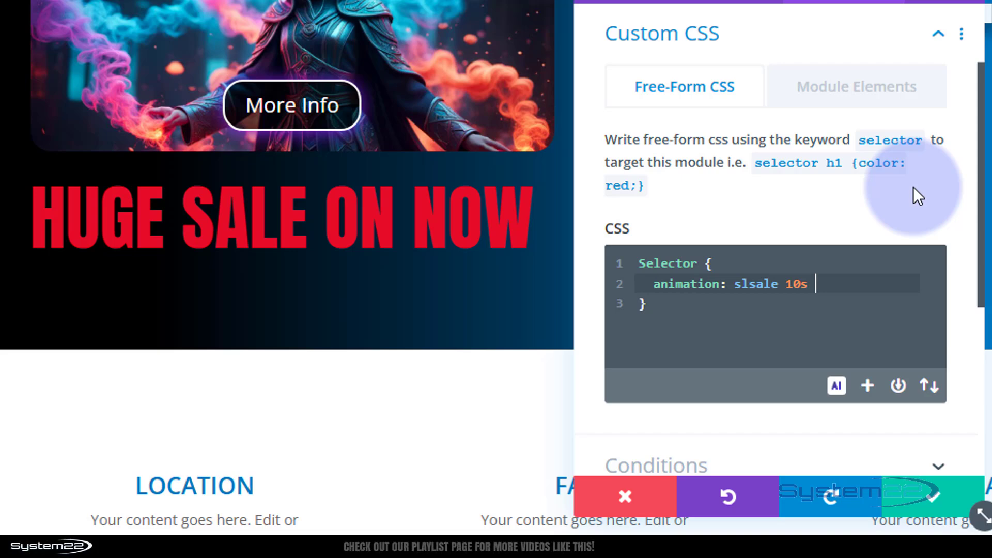
pyautogui.write('infinite')
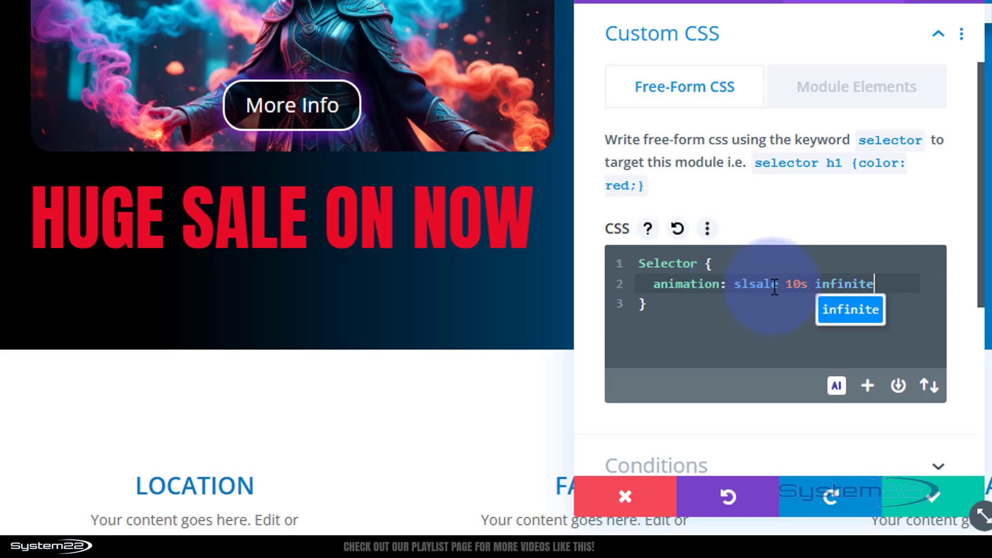
pyautogui.click(640, 305)
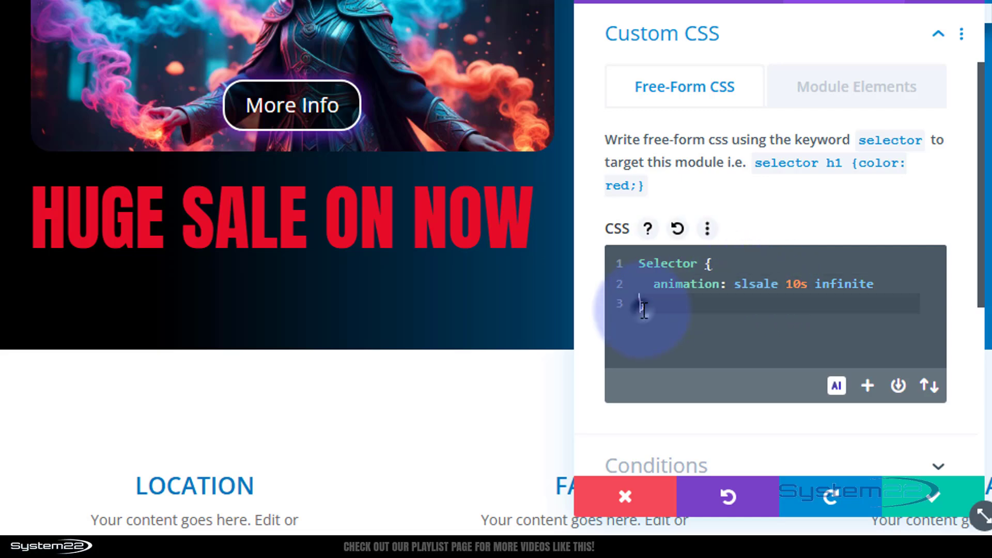
pyautogui.click(832, 303)
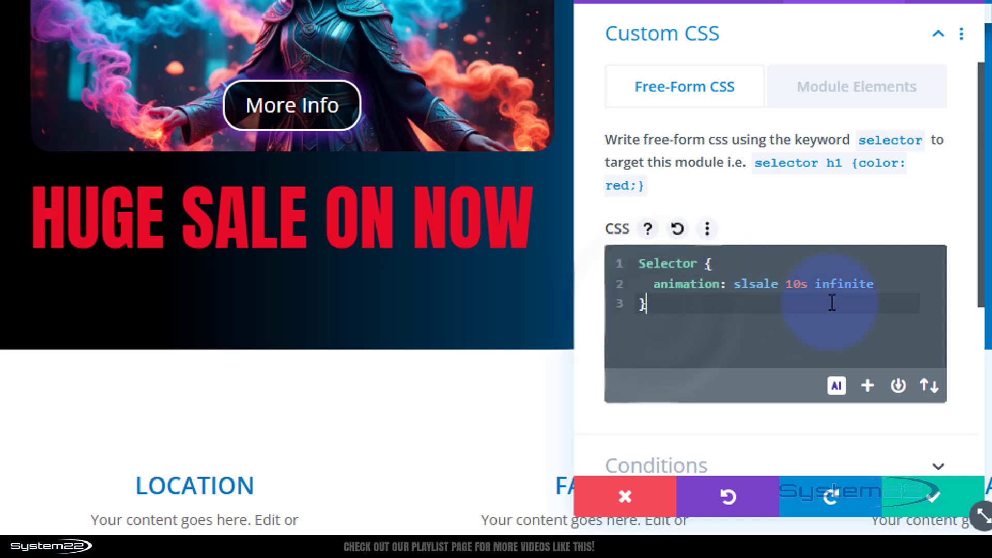
pyautogui.press('Return')
pyautogui.press('Return')
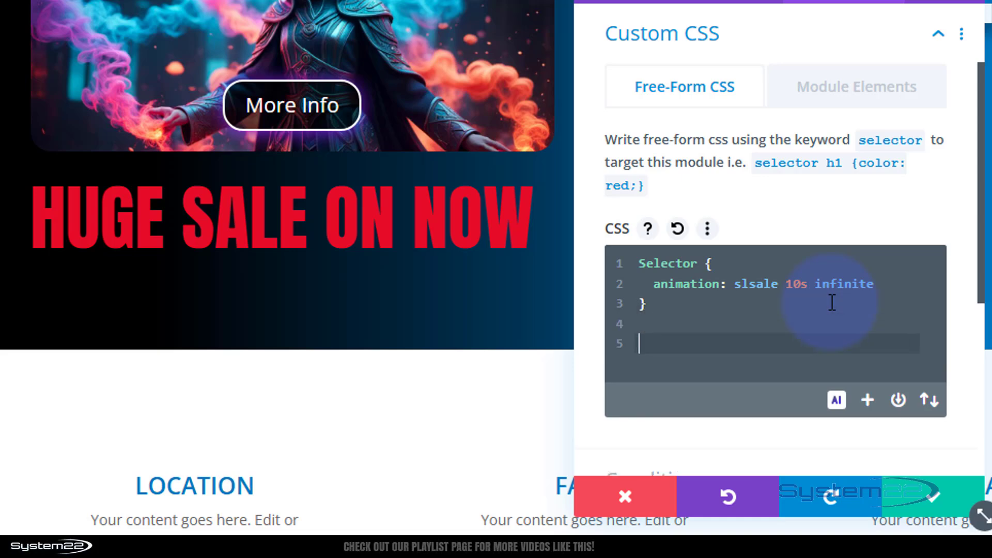
pyautogui.write('@keyframes')
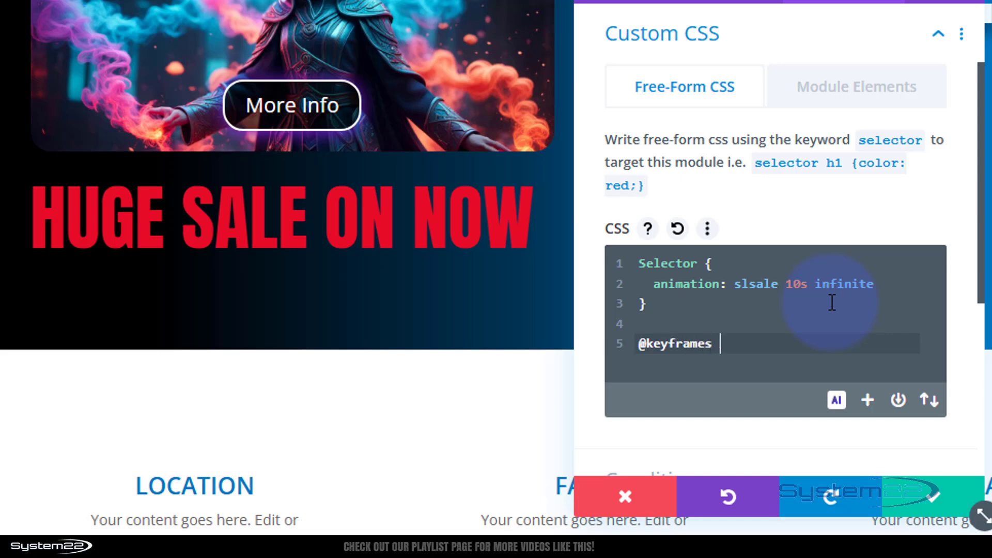
pyautogui.write(' sl')
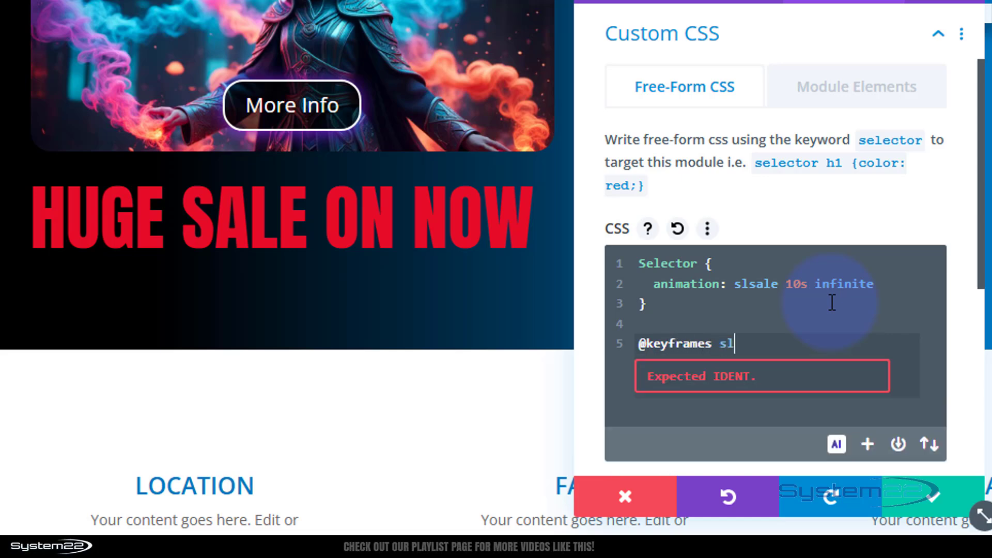
pyautogui.write('sale {')
pyautogui.press('Return')
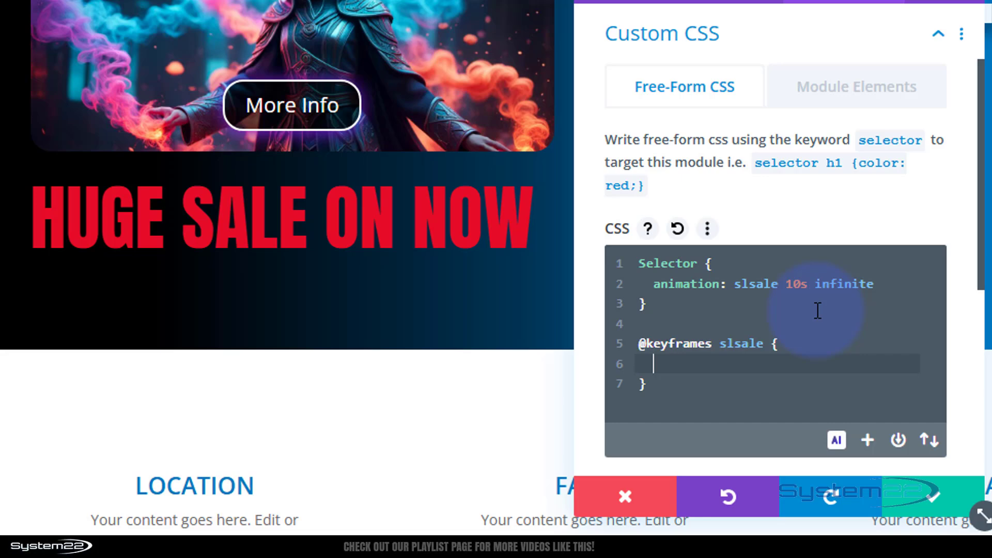
# Add a 0% keyframe with width:0; inside the slsale keyframes block
pyautogui.write('0% {')
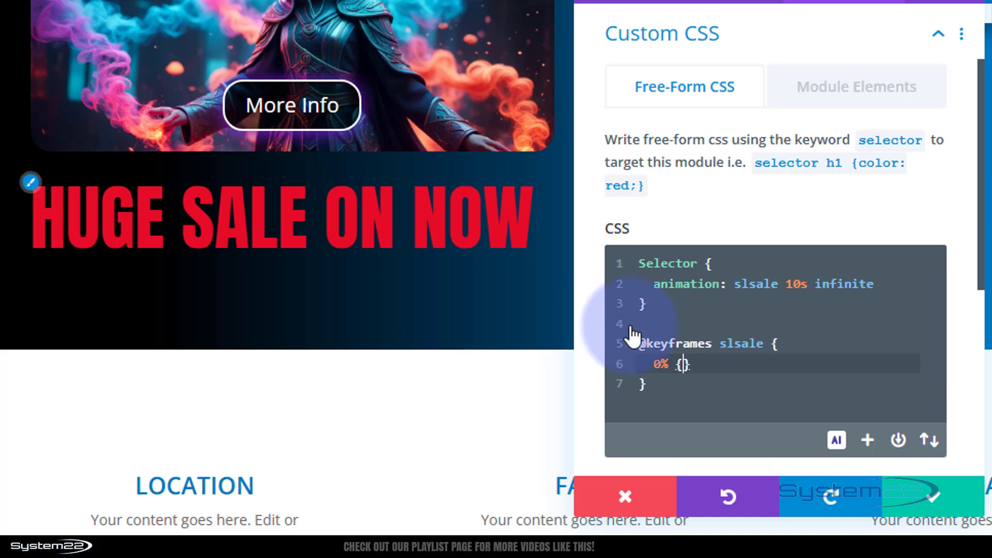
pyautogui.write('width')
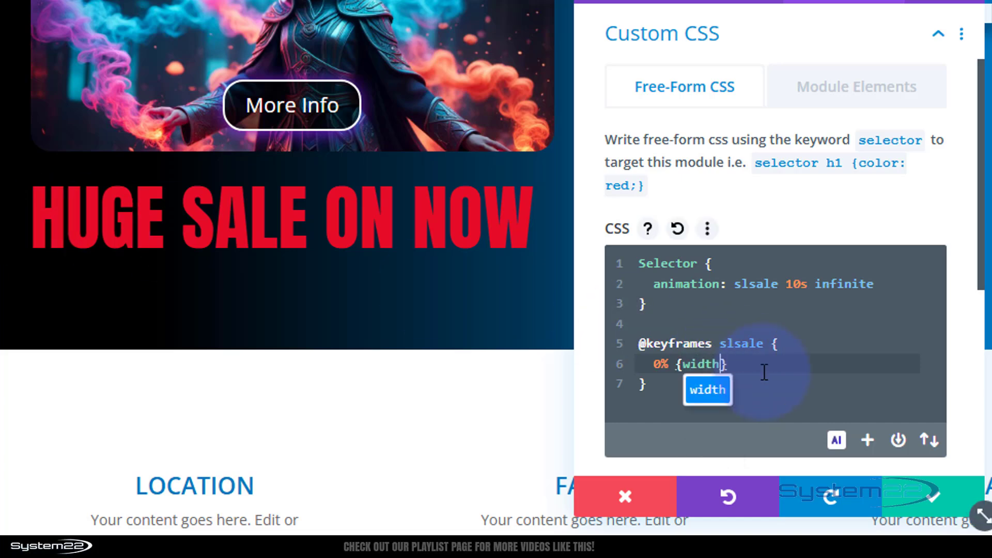
pyautogui.write(':0')
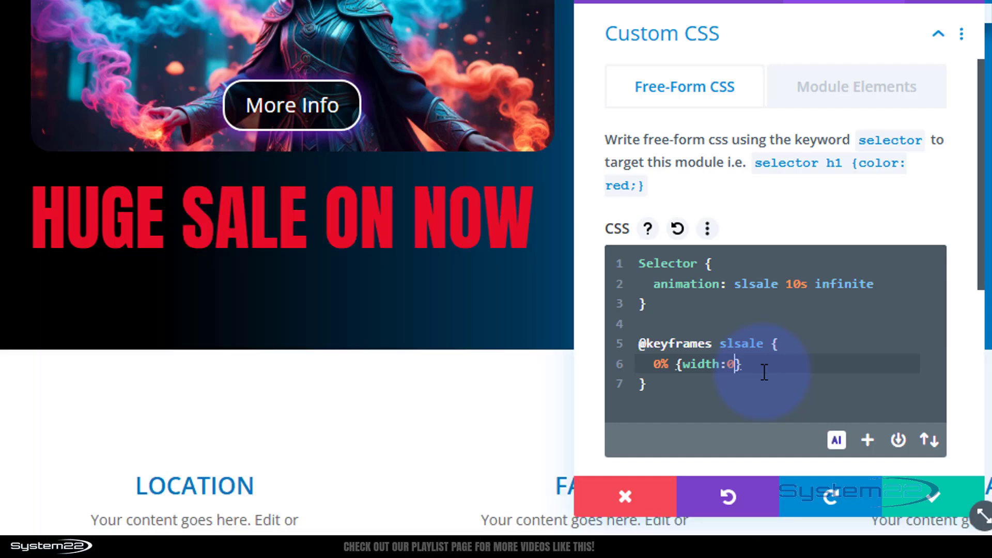
pyautogui.write(';')
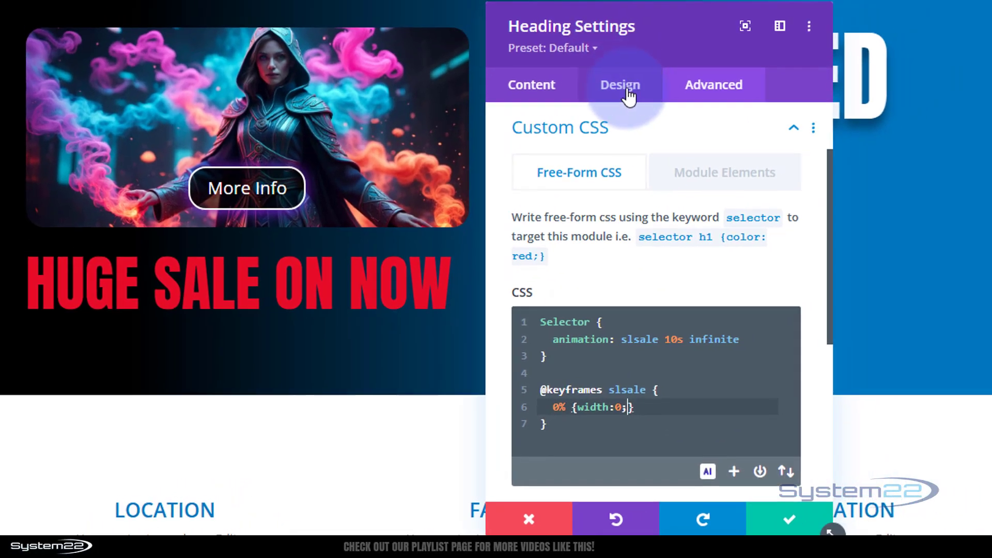
# Set the heading module's height to 70px in its sizing options
pyautogui.click(627, 95)
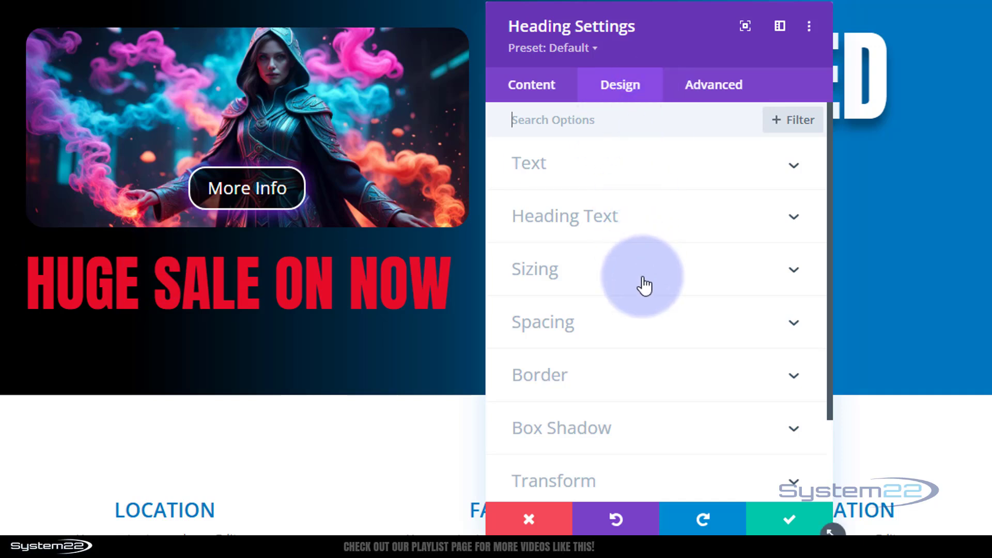
pyautogui.click(645, 286)
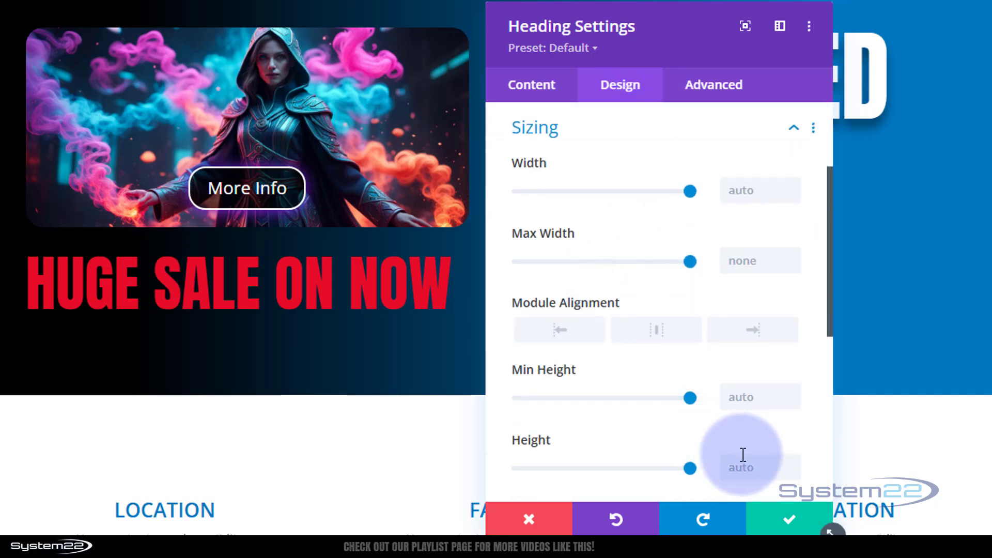
pyautogui.write('70')
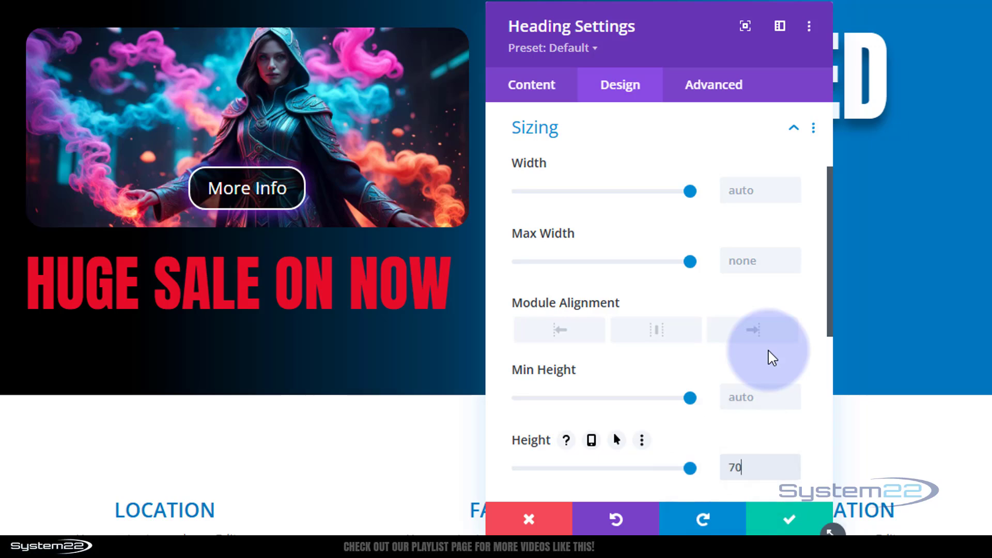
pyautogui.write('px')
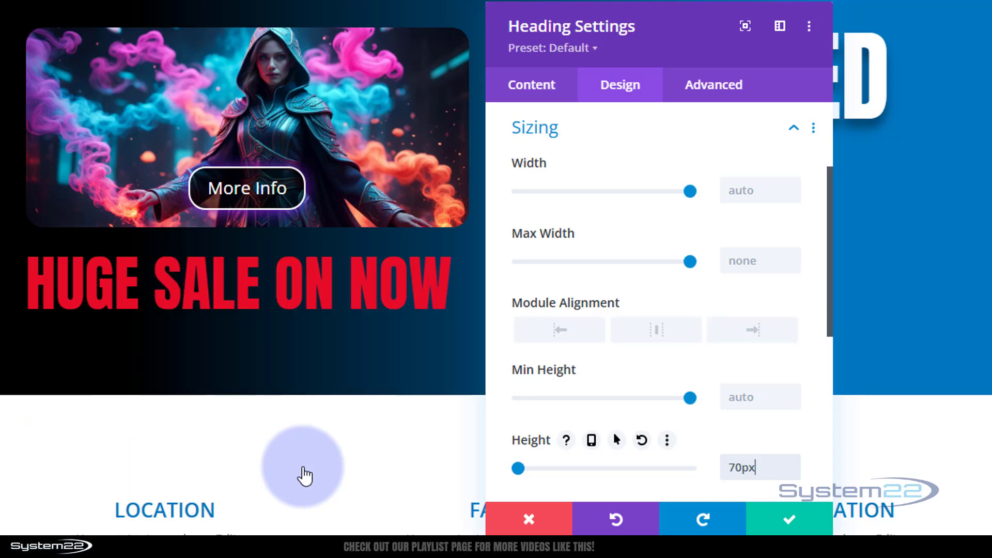
# Set both the horizontal and vertical overflow of the heading module to Hidden
pyautogui.click(721, 93)
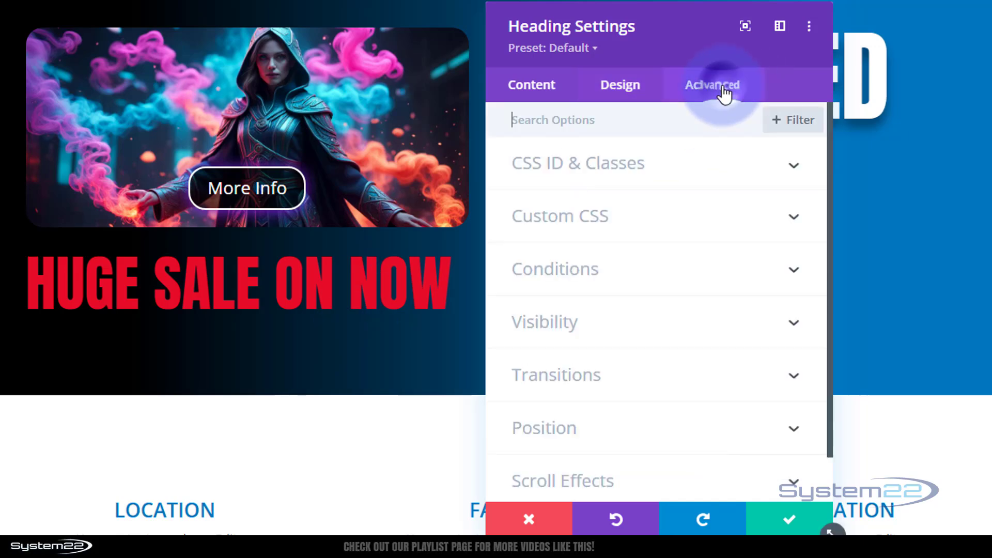
pyautogui.click(658, 310)
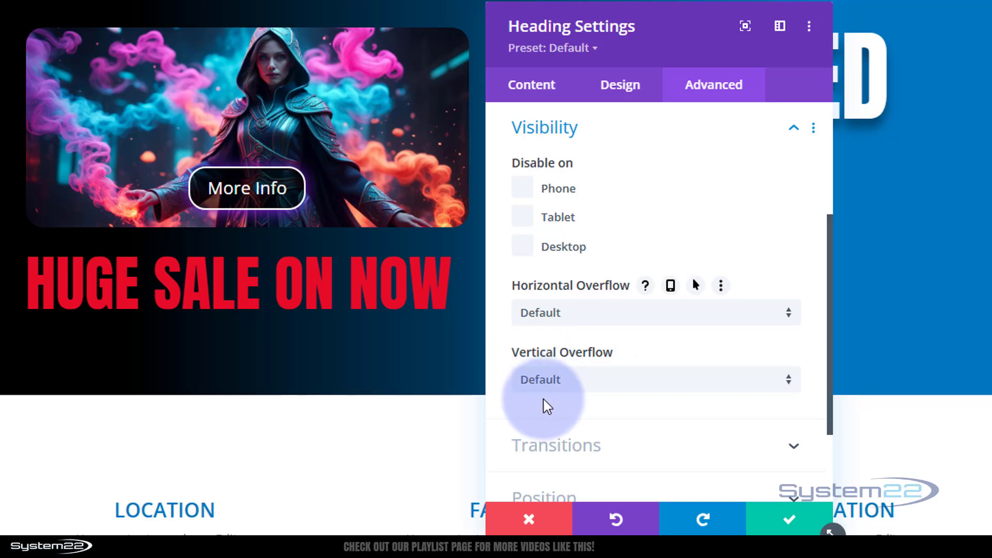
pyautogui.click(598, 323)
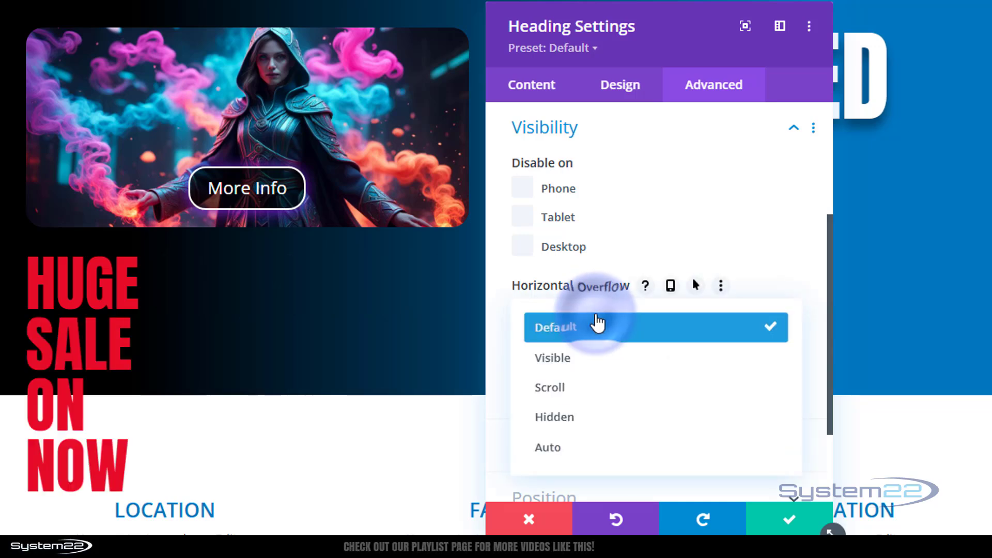
pyautogui.click(578, 417)
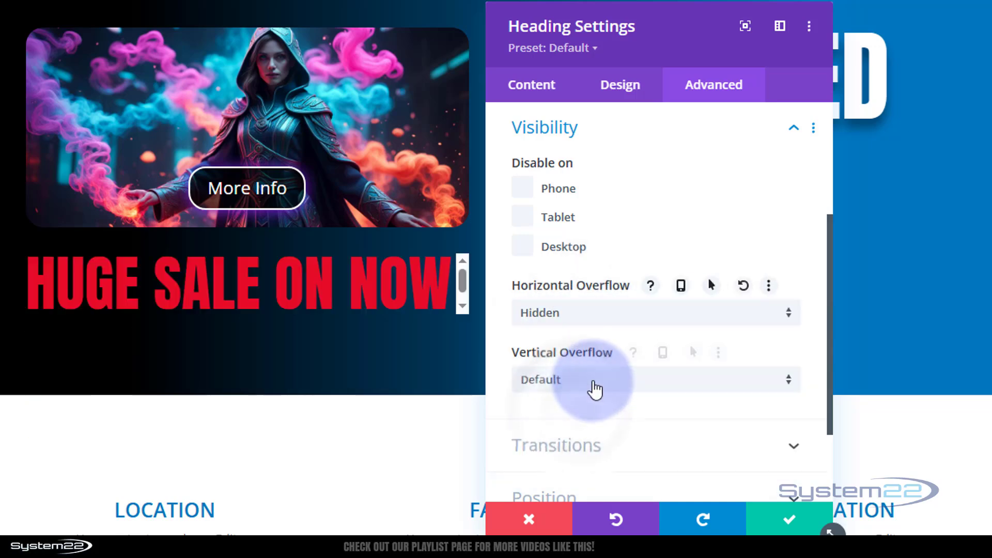
pyautogui.click(594, 388)
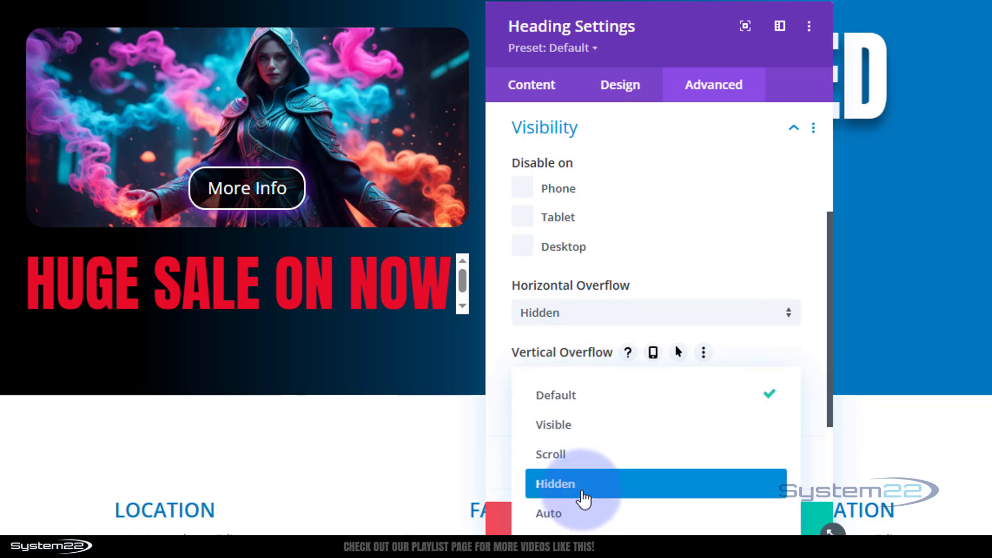
pyautogui.click(584, 492)
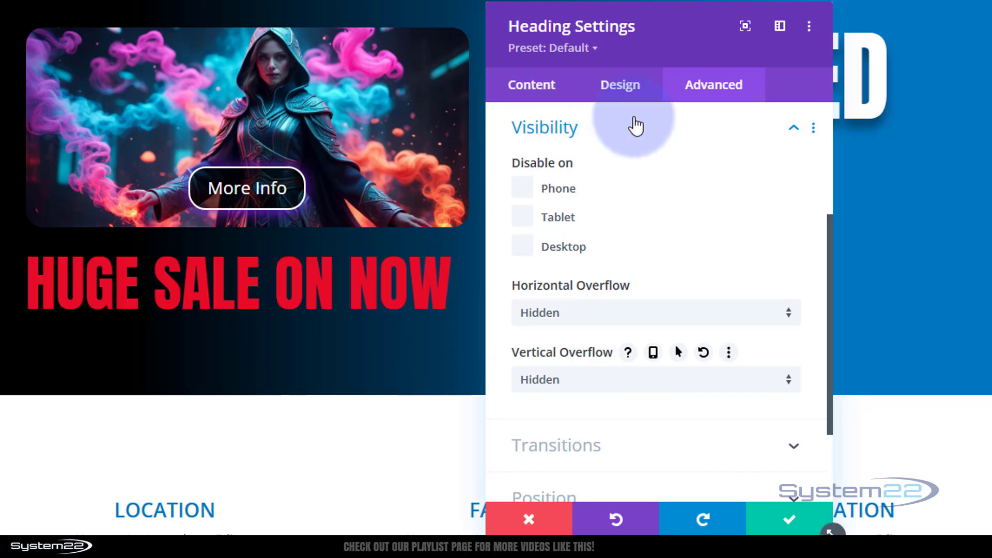
# Duplicate the 0% keyframe on a new line in the heading's custom CSS and change the copy's percentage to 30%
pyautogui.scroll(4, 652, 139)
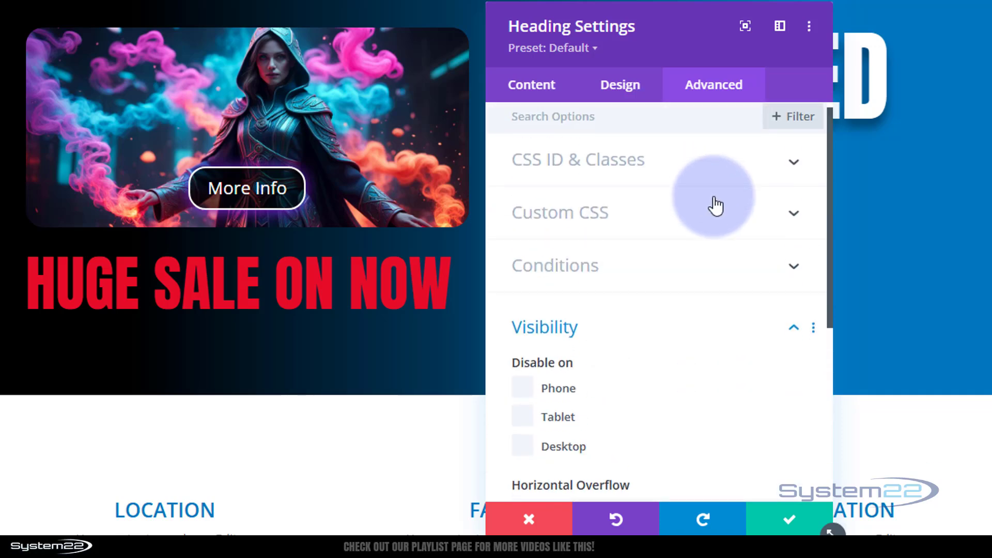
pyautogui.click(645, 219)
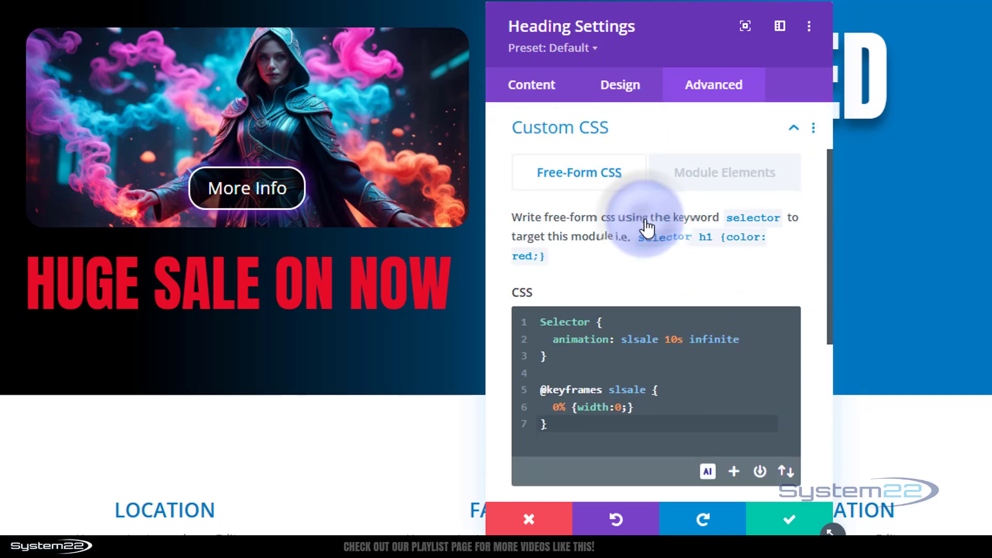
pyautogui.scroll(-2, 694, 404)
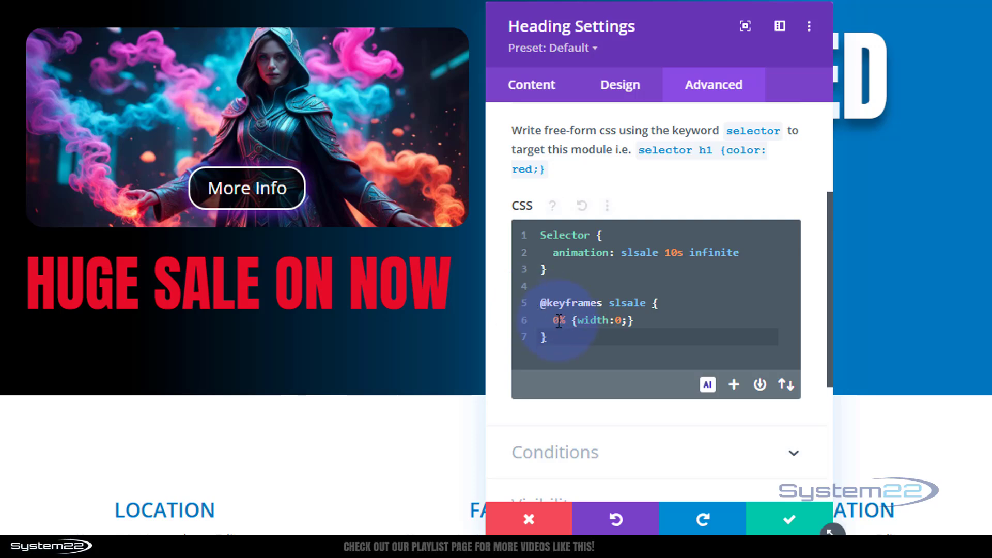
pyautogui.moveTo(554, 320); pyautogui.dragTo(639, 319)
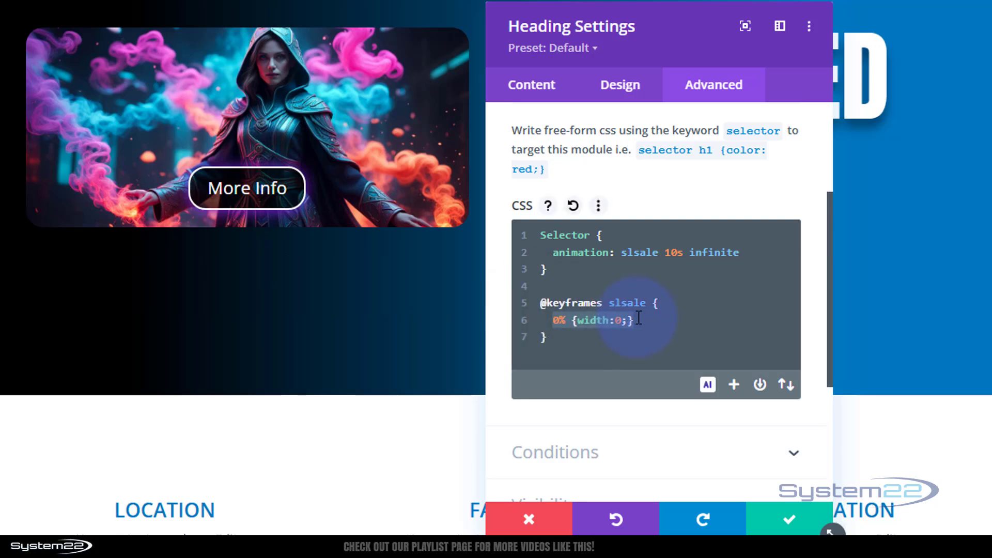
pyautogui.hotkey('ctrl', 'c')
pyautogui.click(638, 319)
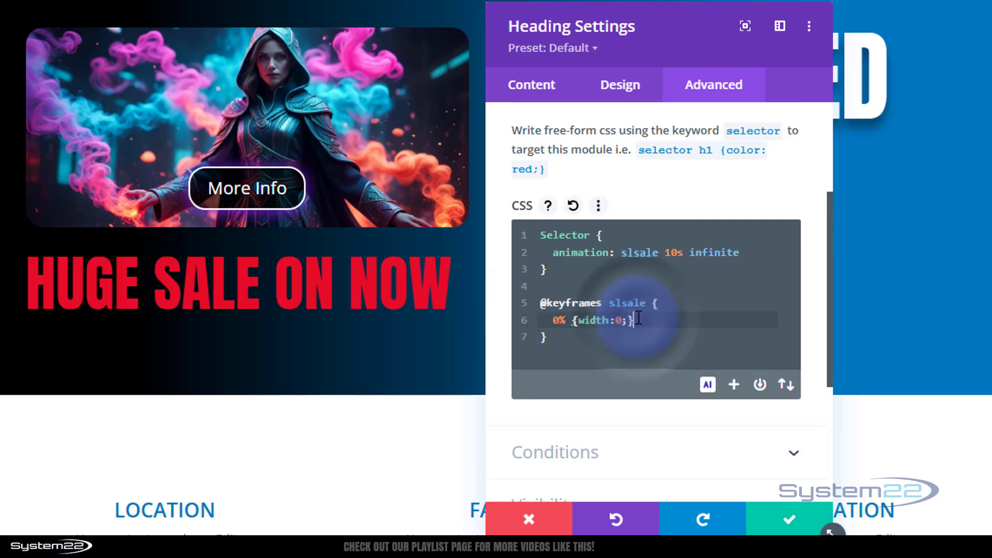
pyautogui.press('Return')
pyautogui.hotkey('ctrl', 'v')
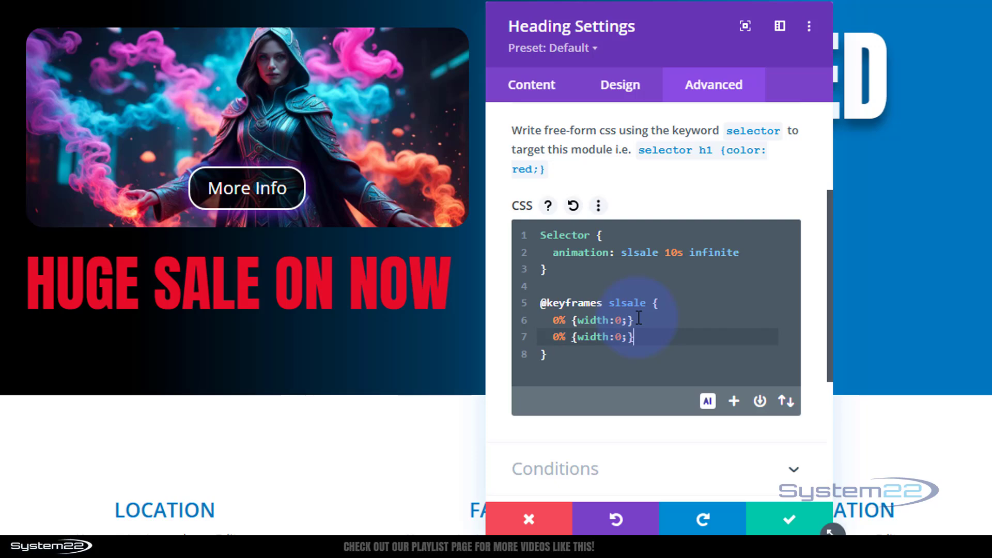
pyautogui.click(554, 337)
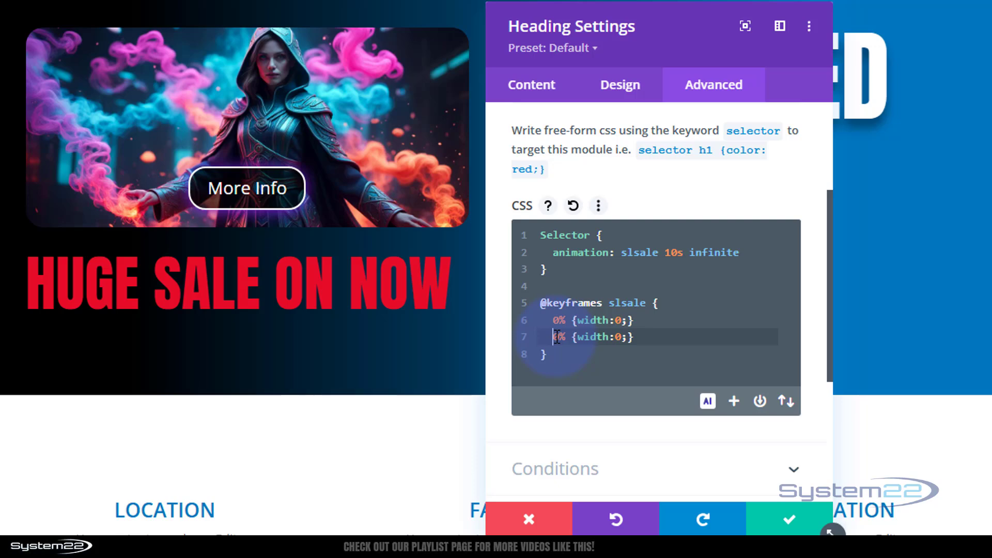
pyautogui.write('3')
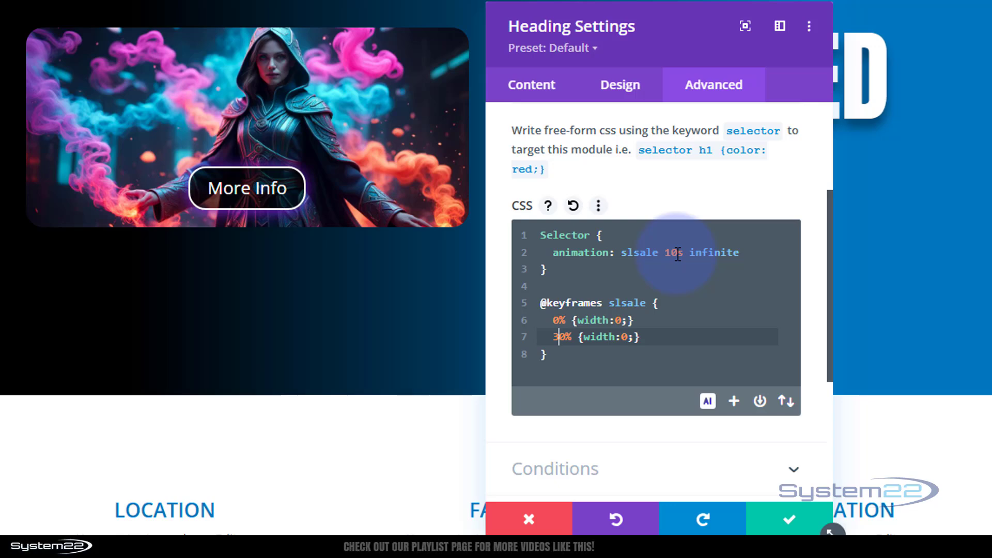
# Add a 40% keyframe with width:100%; on a new line below the 30% keyframe in the slsale block
pyautogui.click(653, 339)
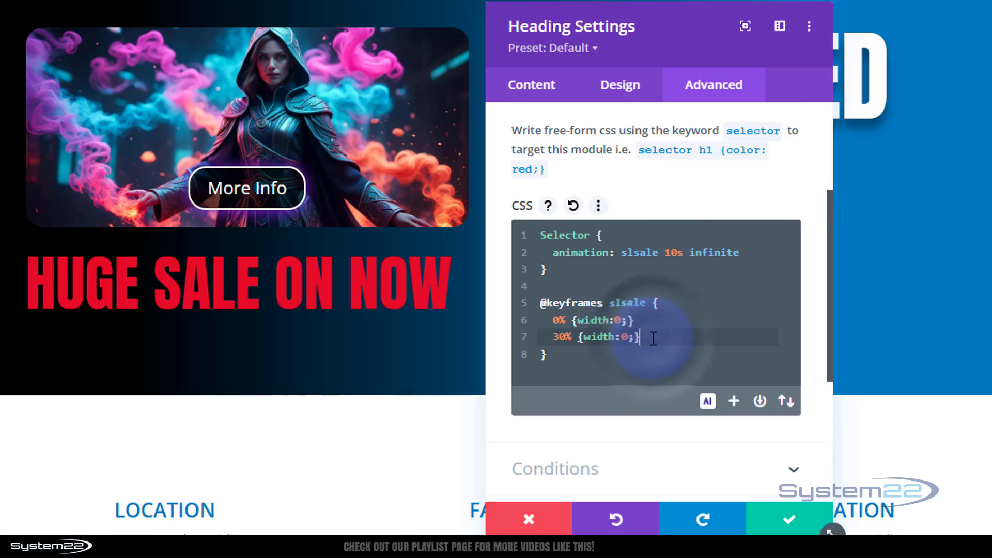
pyautogui.press('Return')
pyautogui.hotkey('ctrl', 'v')
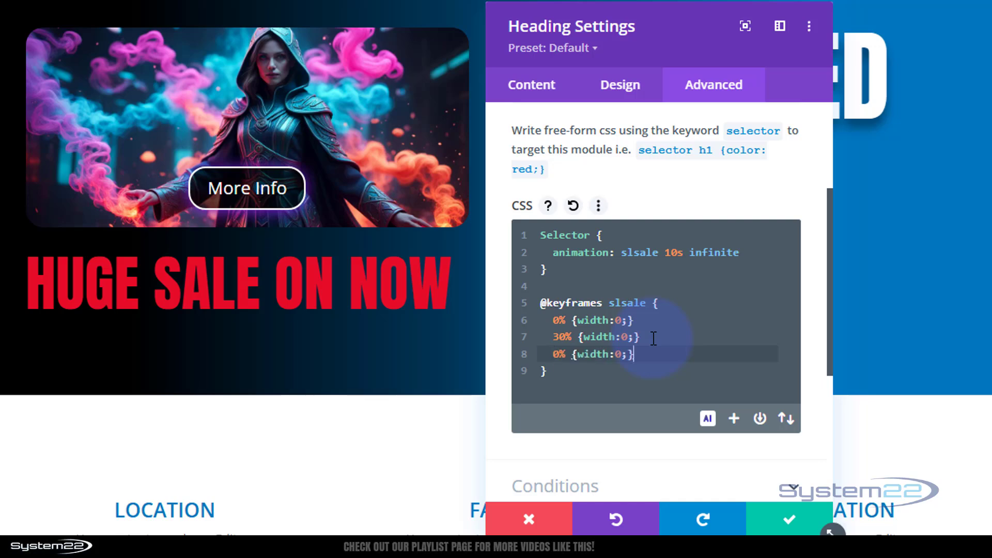
pyautogui.click(553, 354)
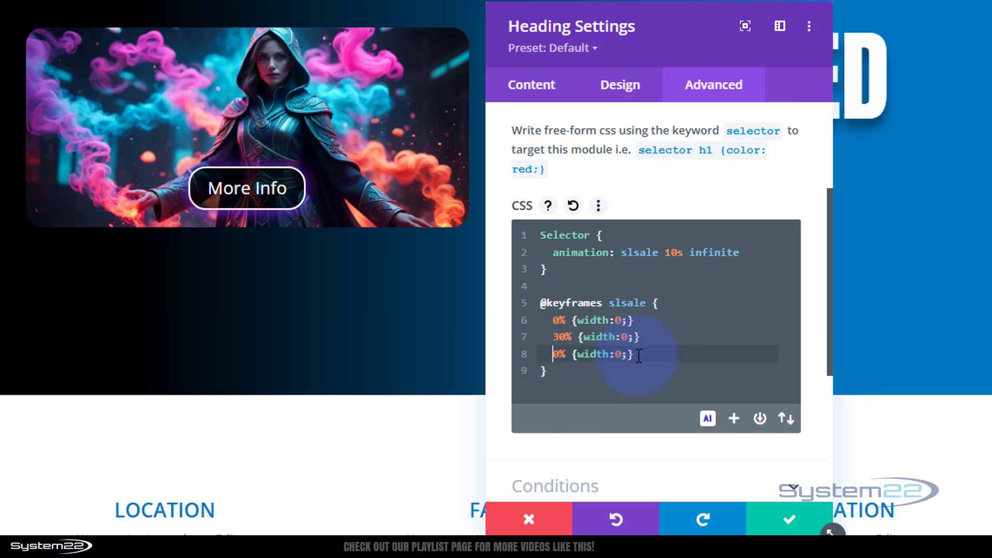
pyautogui.write('4')
pyautogui.click(625, 356)
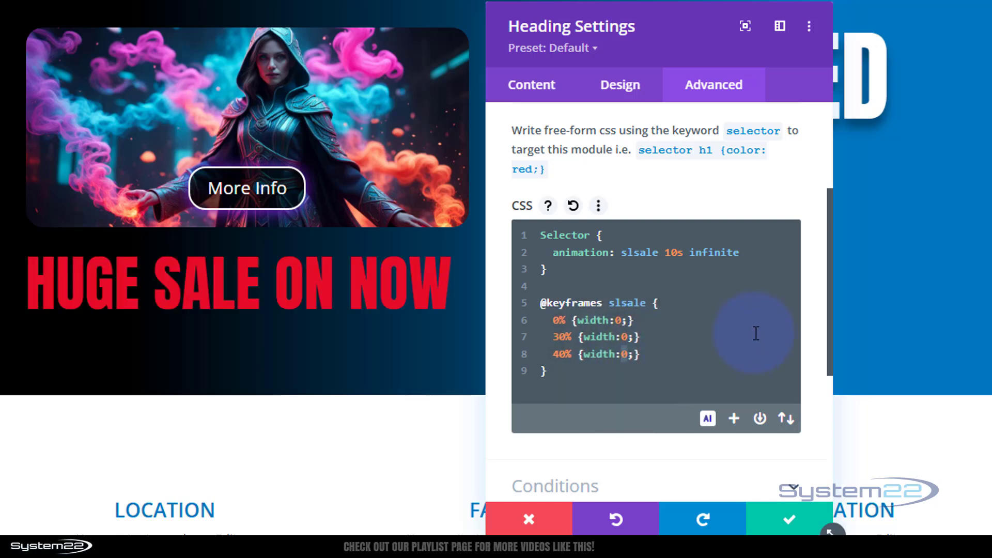
pyautogui.write('100')
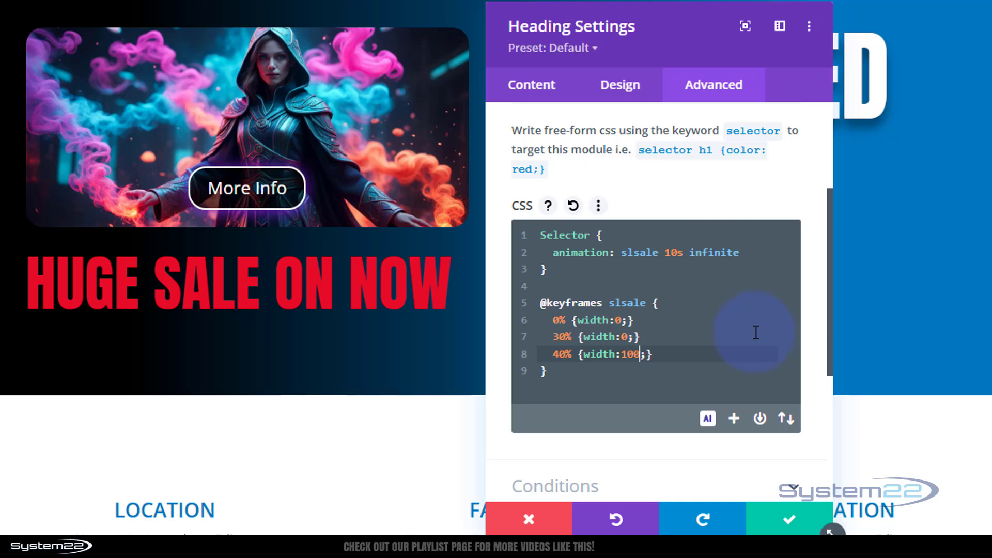
pyautogui.write('%')
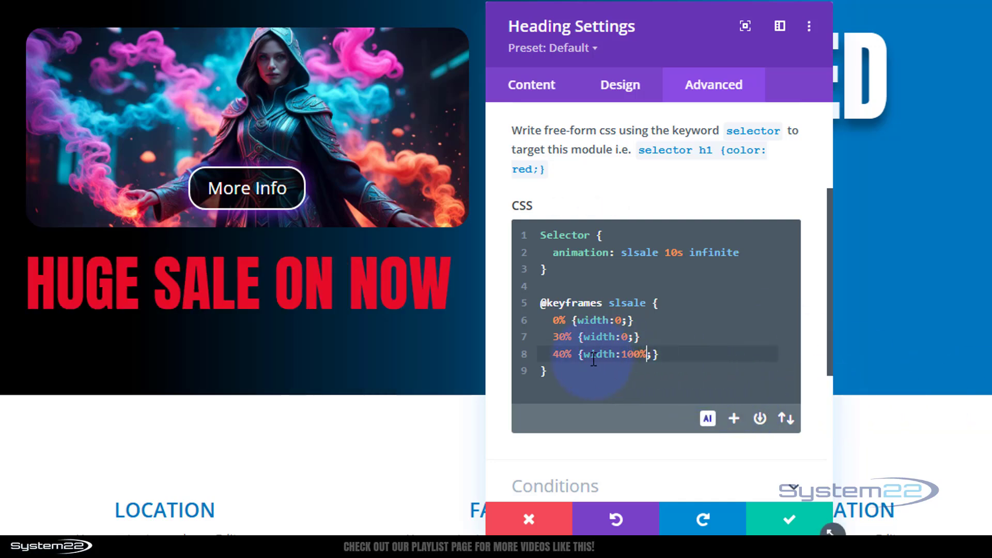
# Add an 80% keyframe with width:100%; below the 40% keyframe in the slsale block
pyautogui.moveTo(551, 354); pyautogui.dragTo(665, 357)
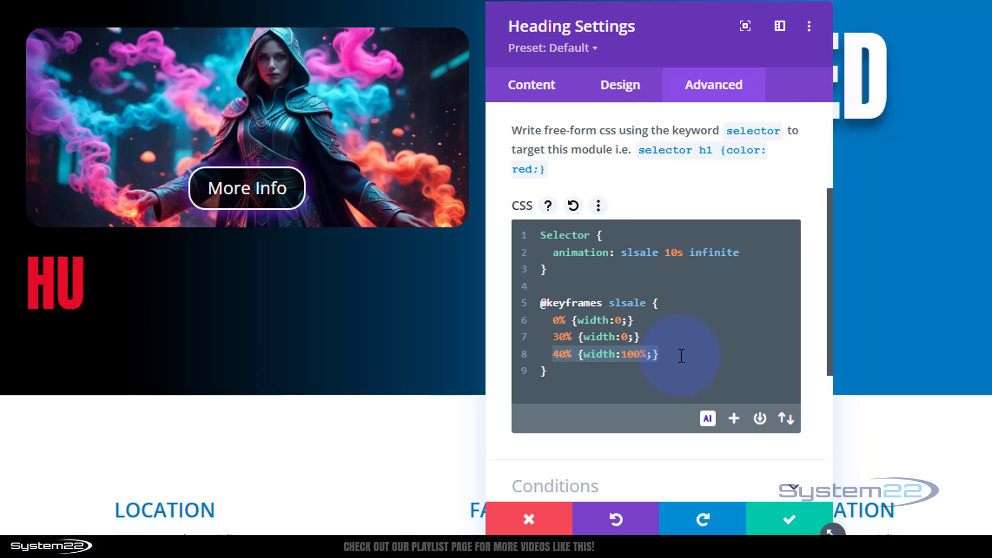
pyautogui.click(664, 356)
pyautogui.press('Return')
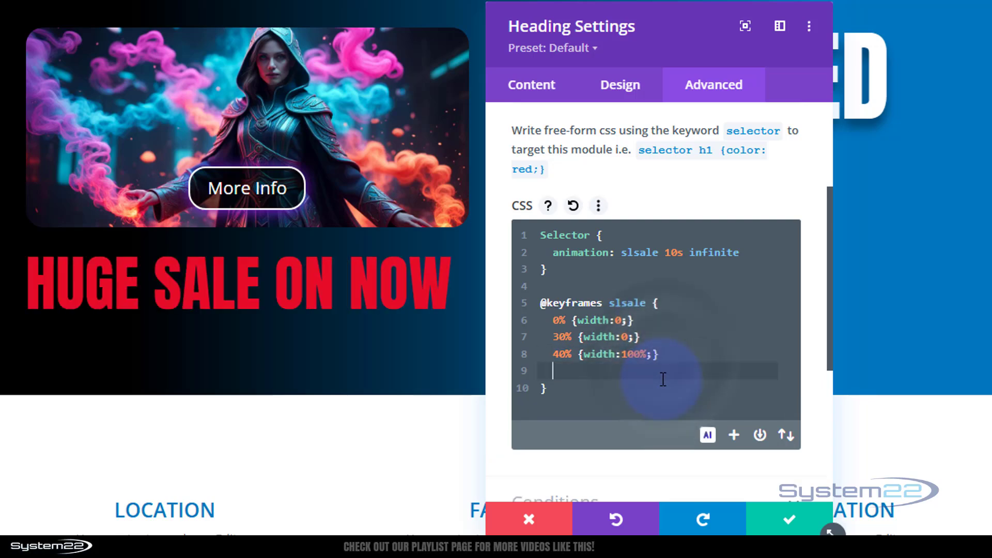
pyautogui.write('0% {width:0;}')
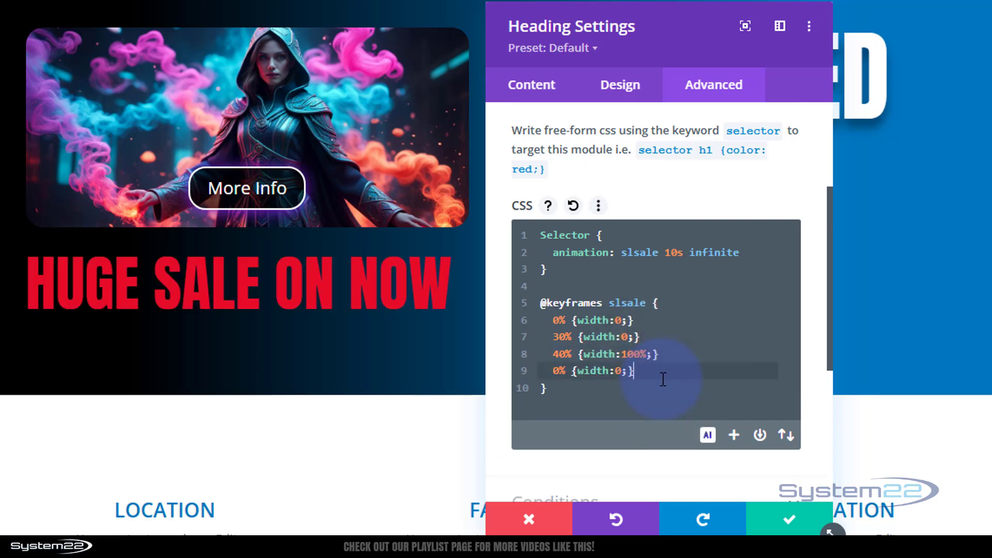
pyautogui.click(553, 372)
pyautogui.write('8')
pyautogui.doubleClick(625, 371)
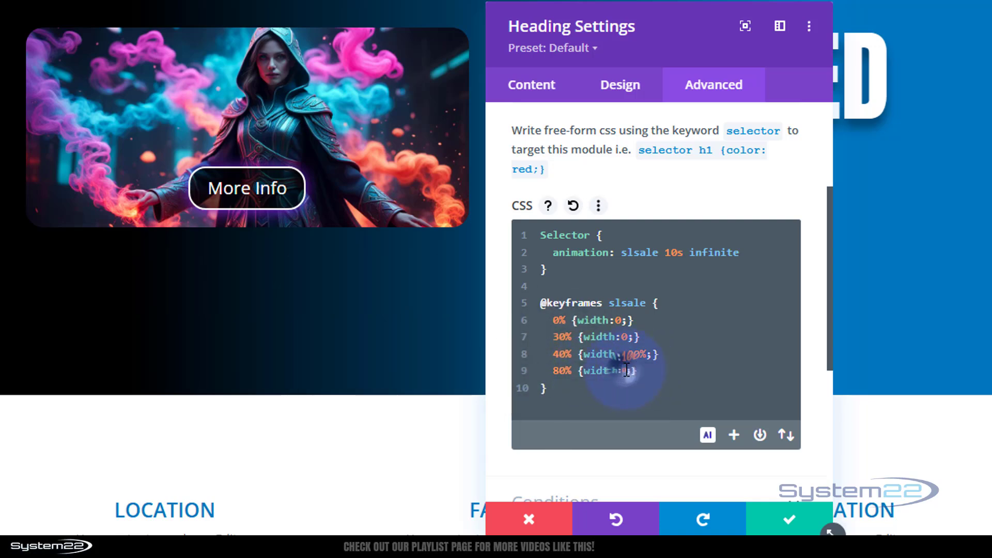
pyautogui.write('00%')
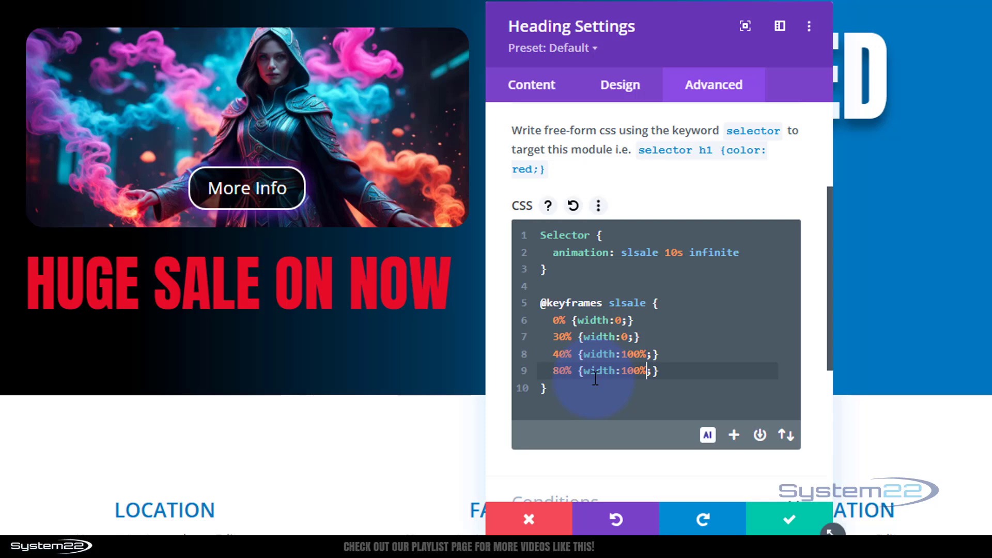
# Append linear; to the slsale animation declaration and save the heading module's settings
pyautogui.click(750, 253)
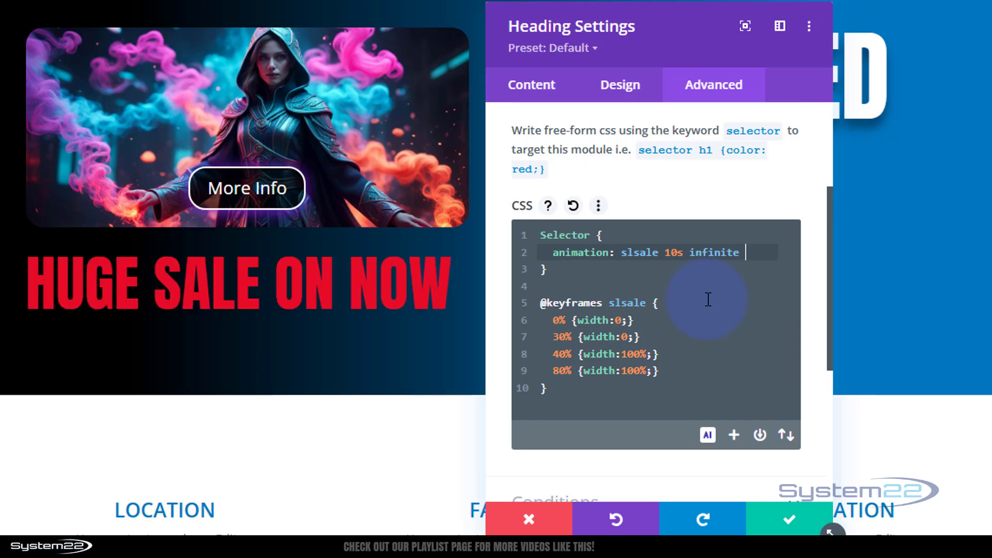
pyautogui.write('linear')
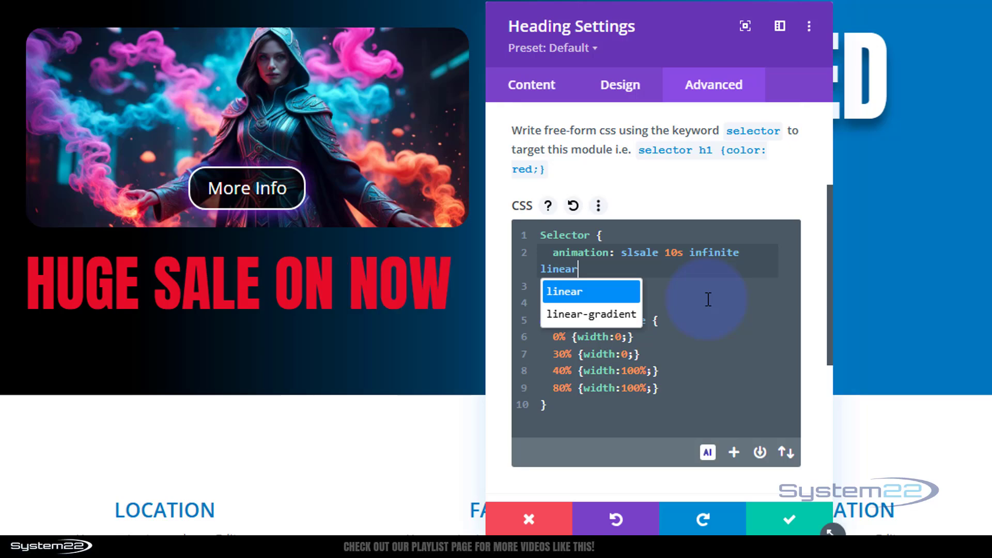
pyautogui.write(';')
pyautogui.scroll(-2, 631, 447)
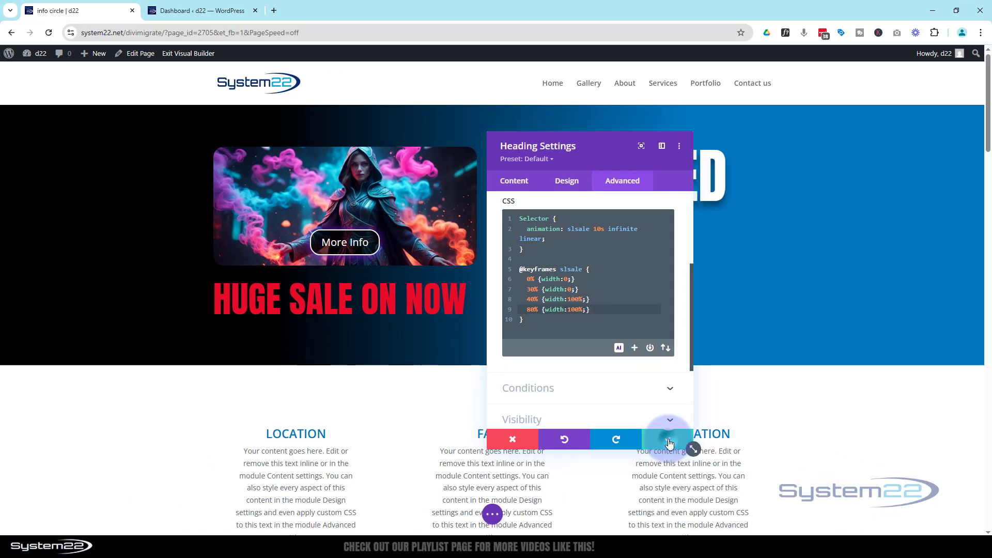
pyautogui.click(669, 444)
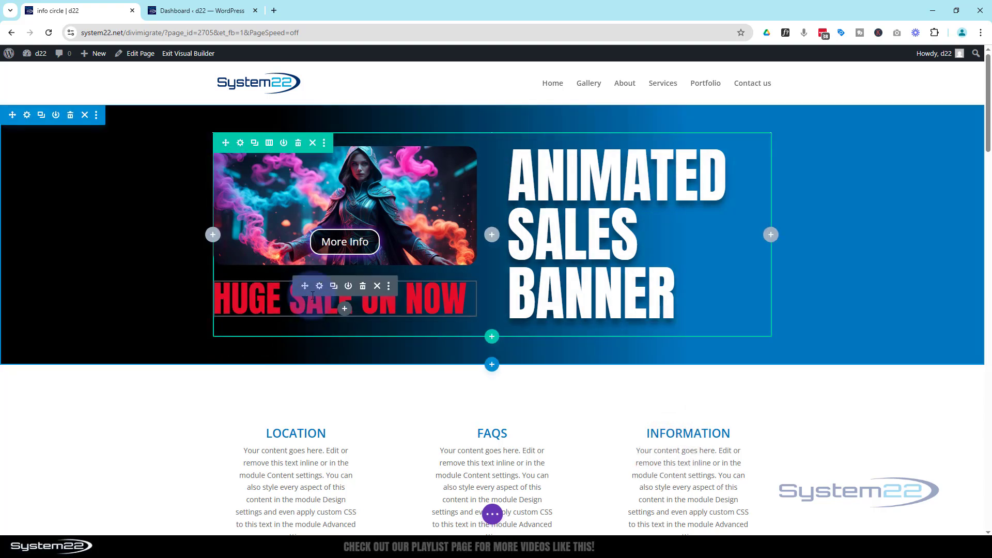
# Duplicate the "Huge Sale On Now" heading module in the banner and delete the copy
pyautogui.click(334, 288)
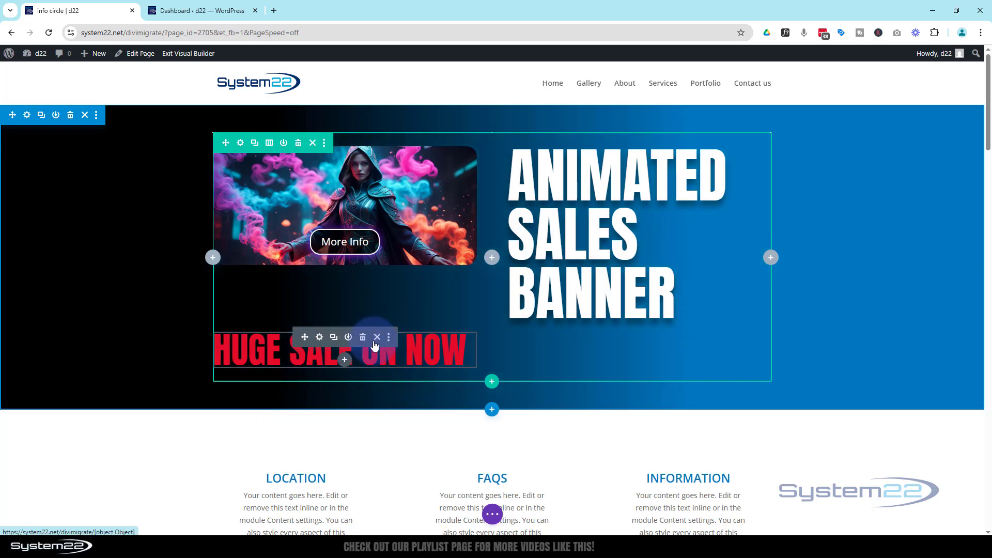
pyautogui.click(363, 338)
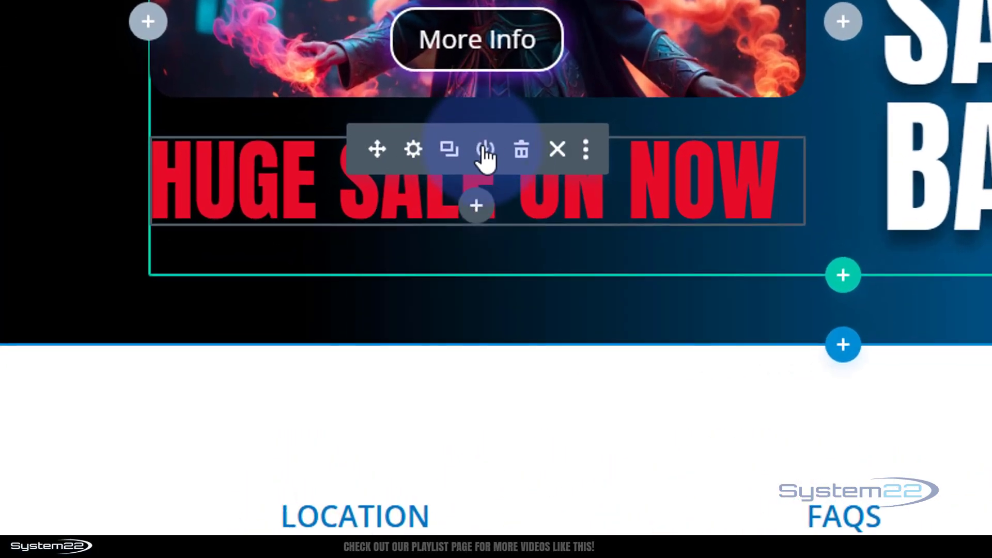
# Save the banner's animated heading module to the Divi Library under the name "sale banner"
pyautogui.click(454, 179)
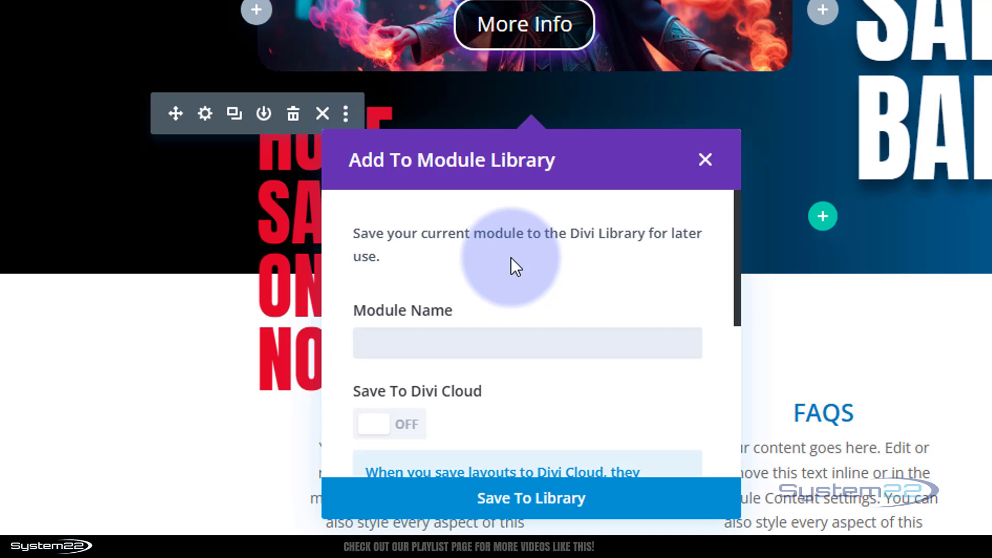
pyautogui.write('sale banner')
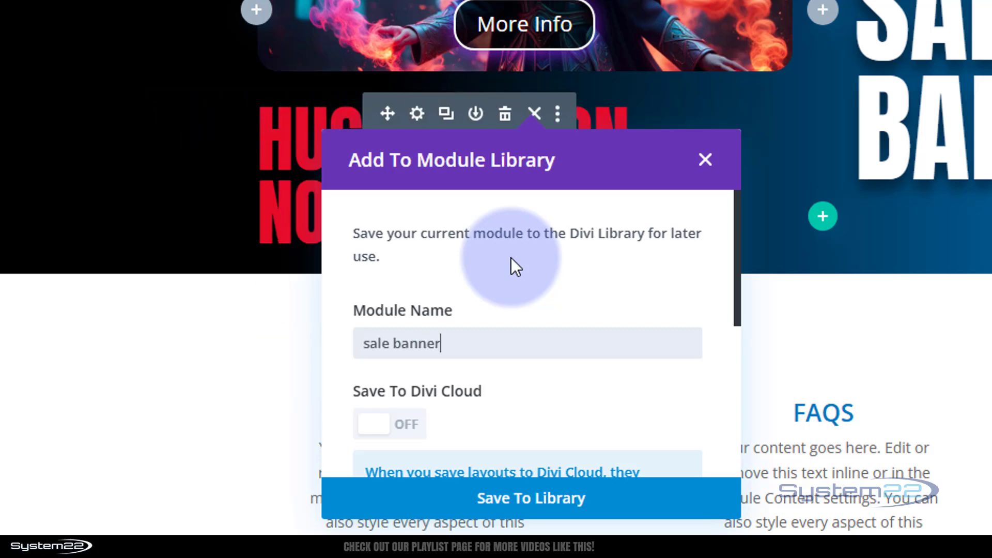
pyautogui.click(591, 511)
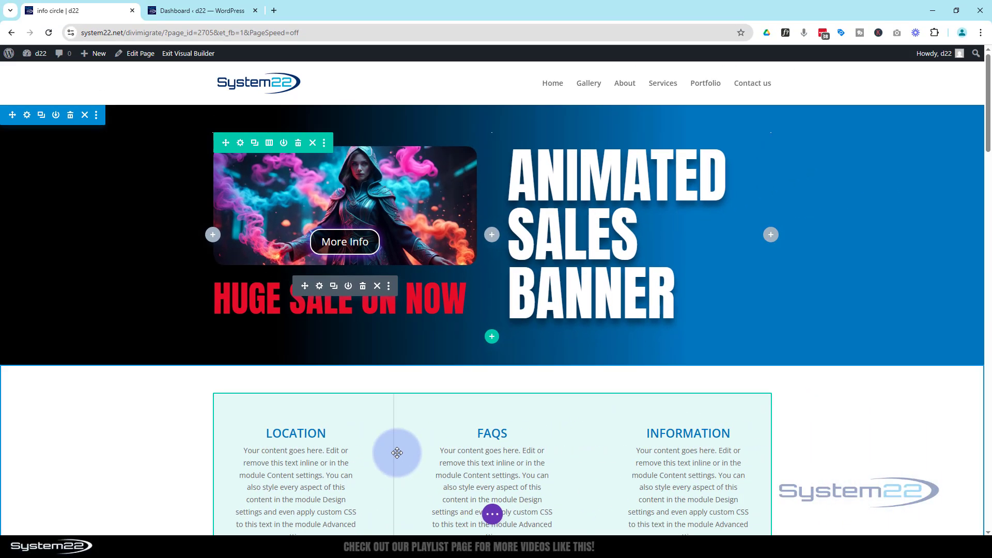
# Delete the large "Huge Sale On Now" heading module from the dark section below the three sign-up columns
pyautogui.scroll(-7, 397, 453)
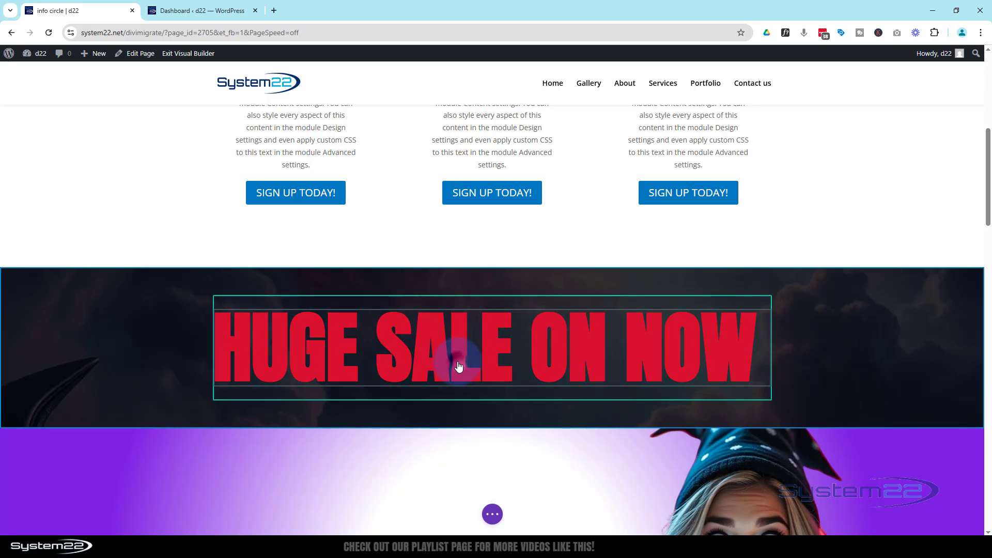
pyautogui.click(458, 364)
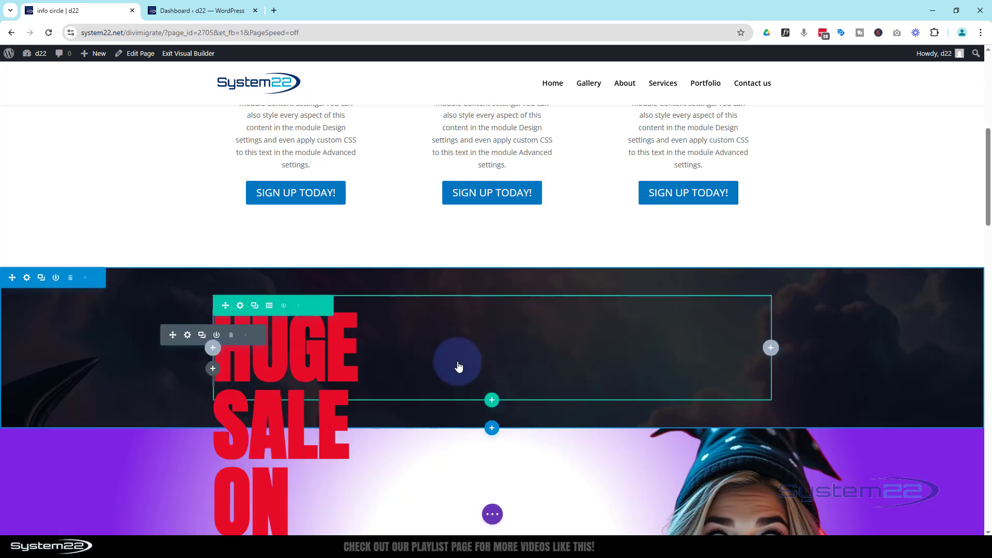
pyautogui.click(232, 337)
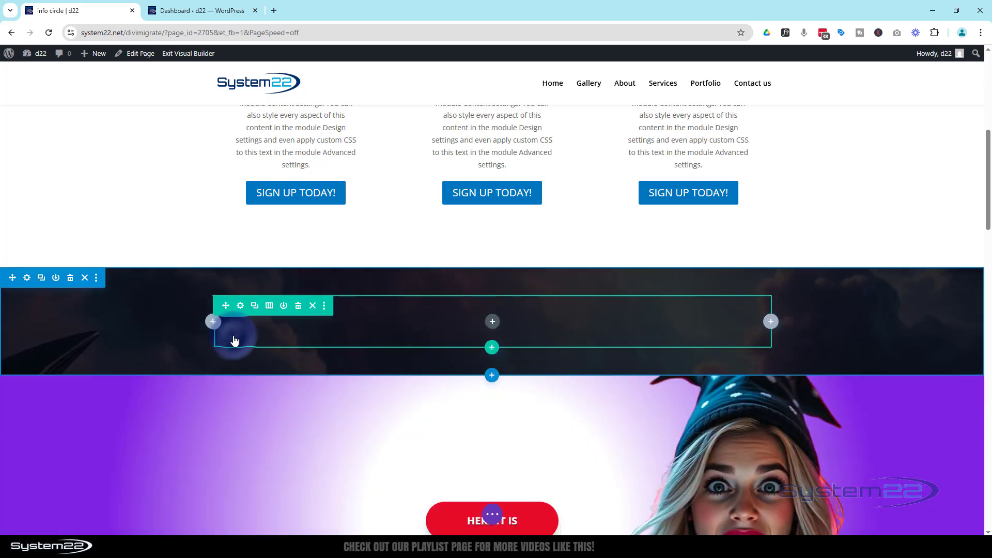
# Insert the saved "sale banner" heading module from the library into the empty row of the dark section
pyautogui.click(494, 324)
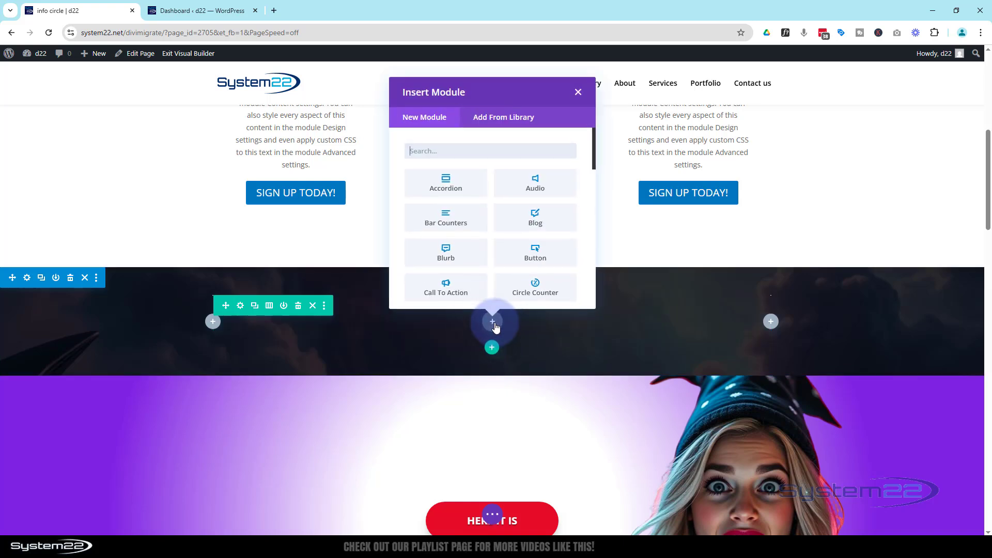
pyautogui.click(504, 117)
pyautogui.click(299, 272)
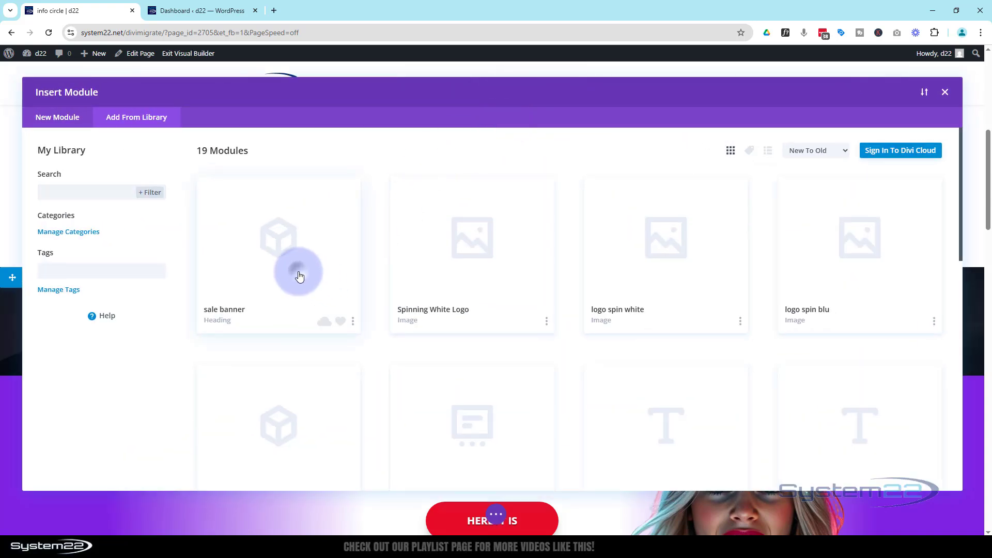
pyautogui.click(282, 446)
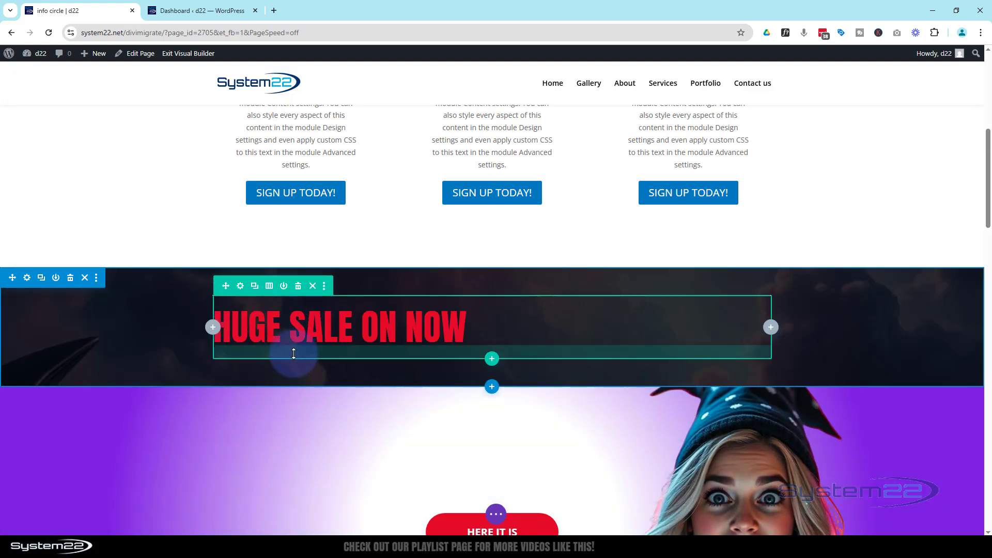
# Set the inserted heading's text size to 150px and show the per-device options for that size
pyautogui.click(317, 325)
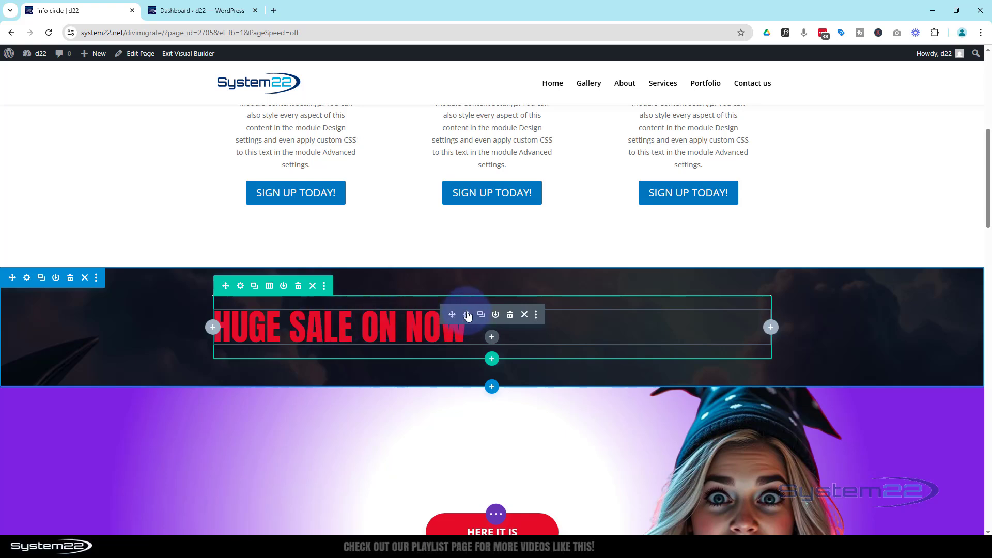
pyautogui.click(467, 316)
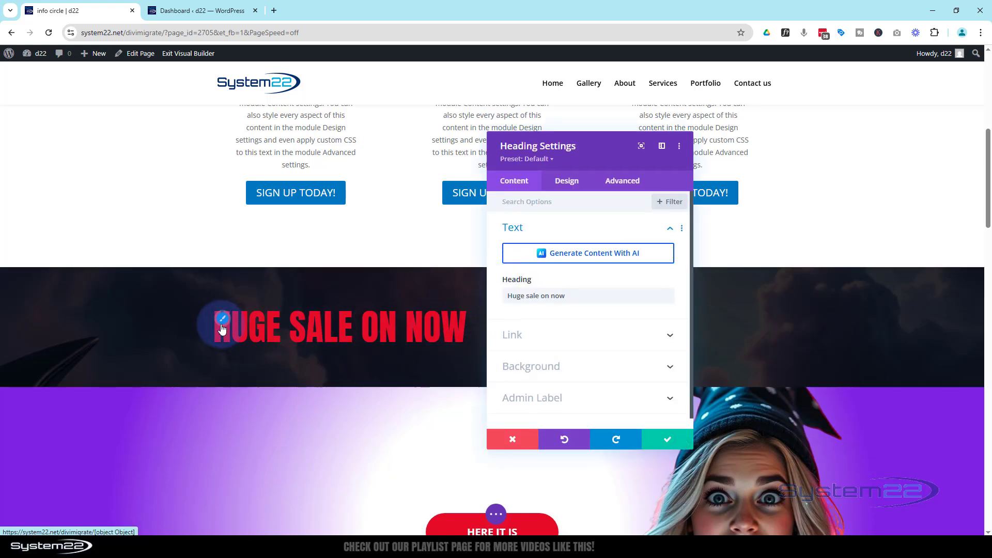
pyautogui.click(223, 321)
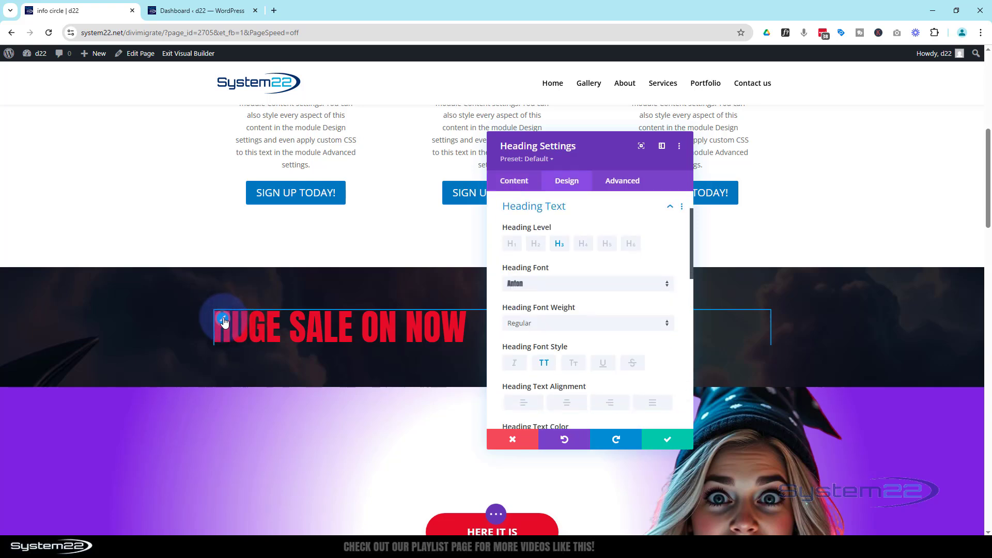
pyautogui.scroll(-5, 609, 279)
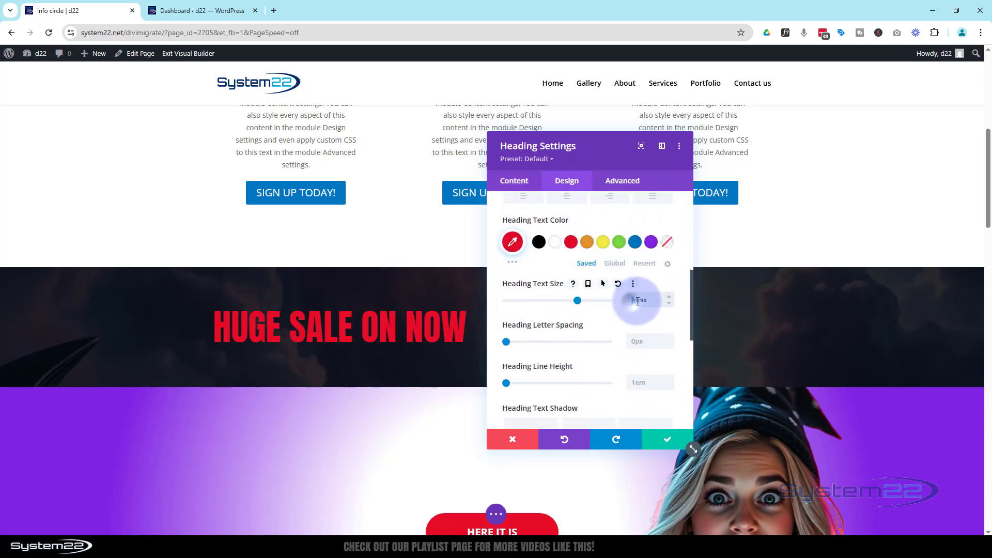
pyautogui.moveTo(640, 301); pyautogui.dragTo(627, 296)
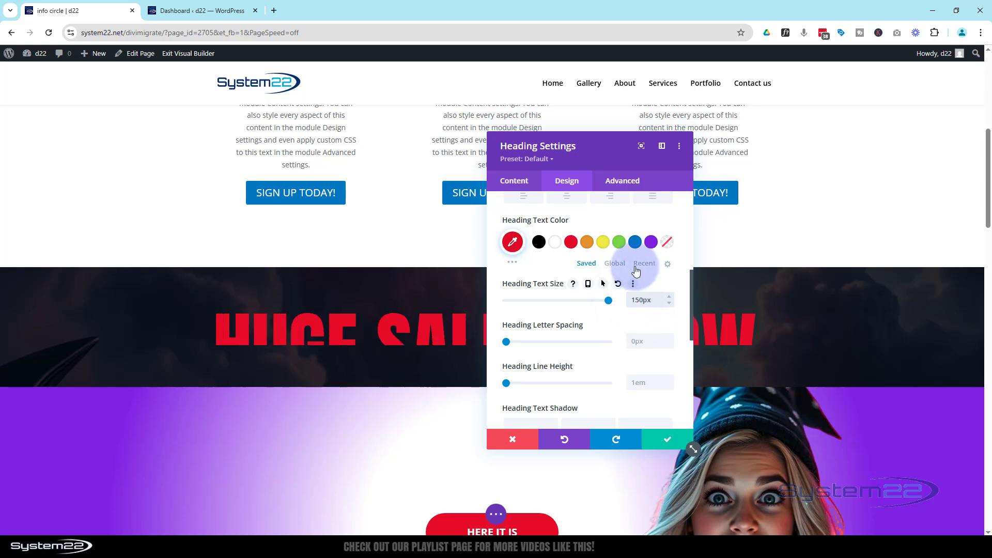
pyautogui.moveTo(594, 149); pyautogui.dragTo(837, 120)
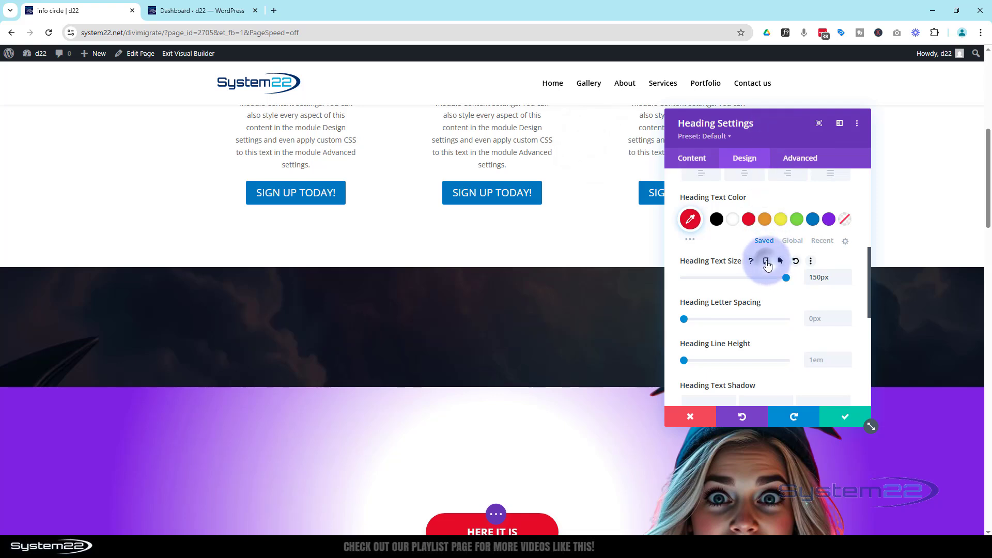
pyautogui.click(766, 263)
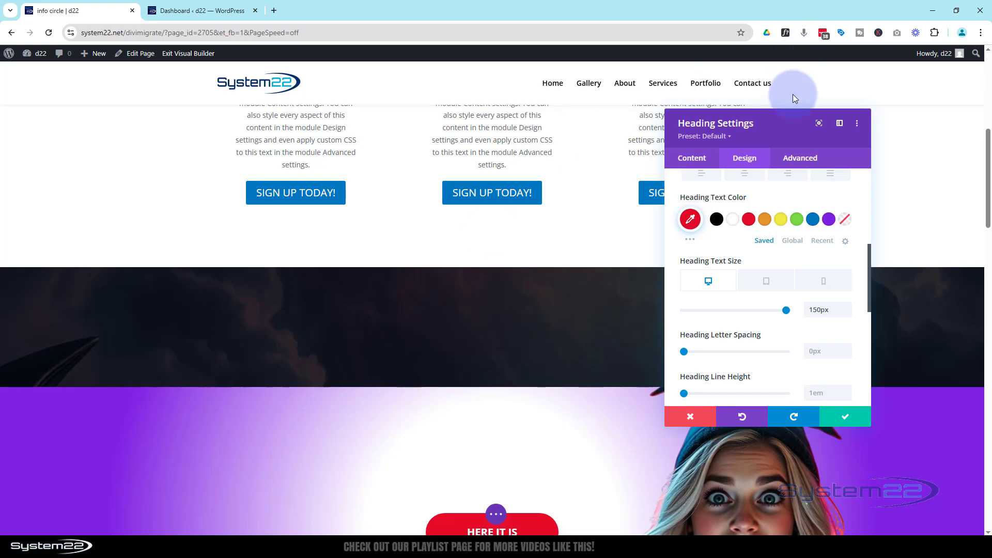
# Set the enlarged heading's height to 150px in its sizing options and apply the module settings
pyautogui.scroll(-6, 747, 249)
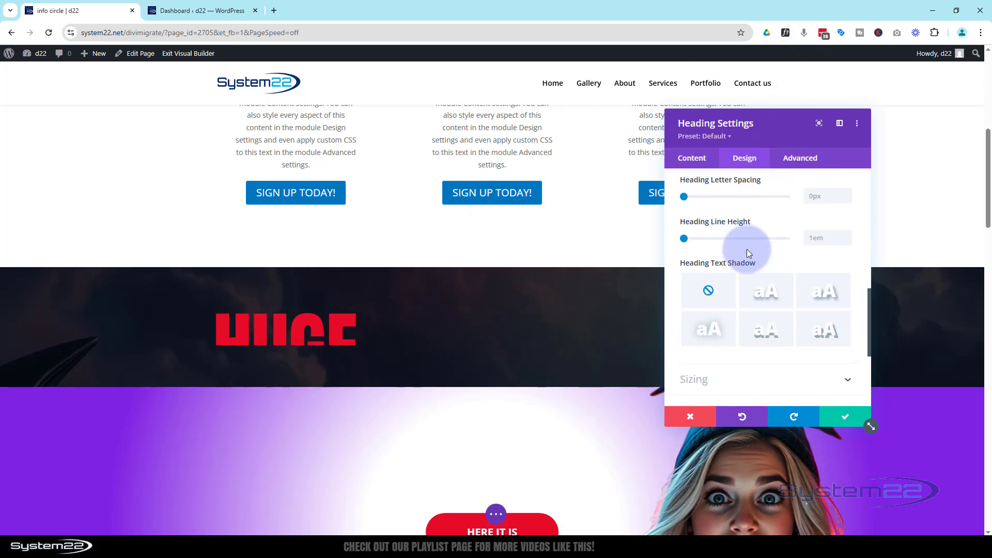
pyautogui.click(753, 274)
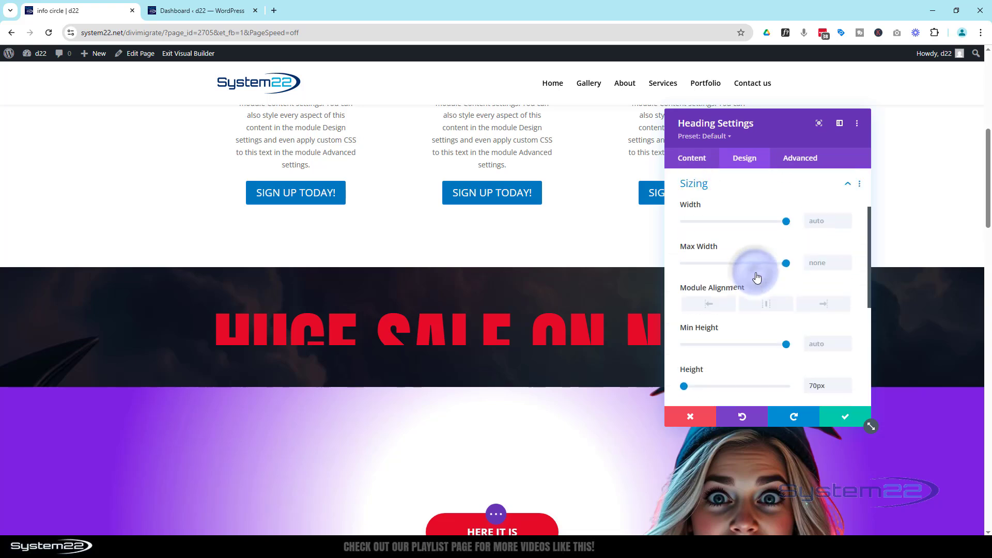
pyautogui.moveTo(810, 386); pyautogui.dragTo(813, 386)
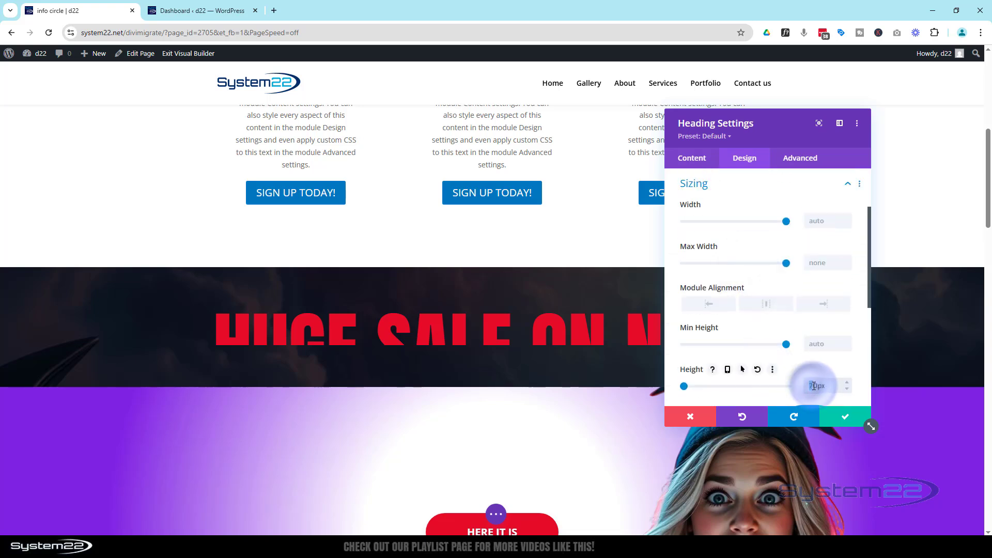
pyautogui.write('15')
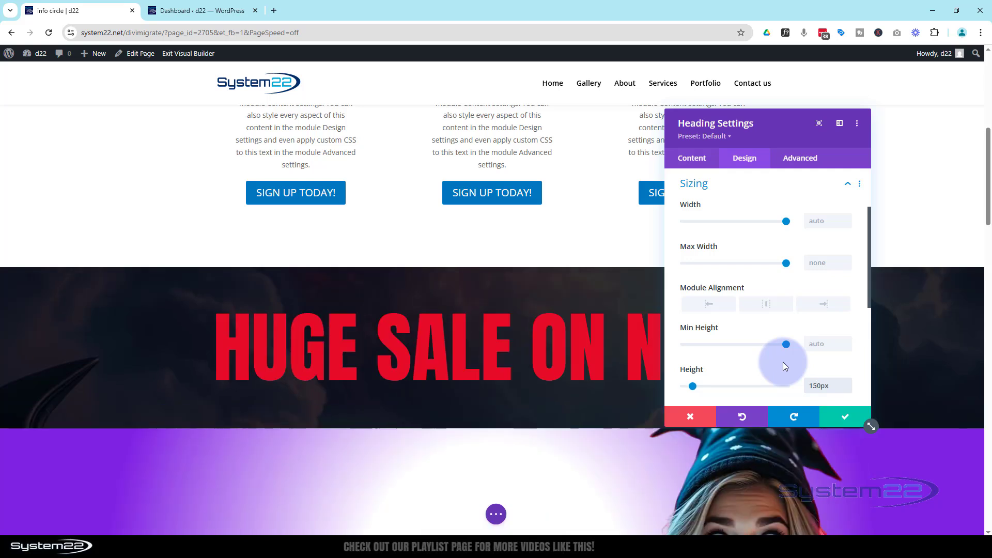
pyautogui.click(846, 421)
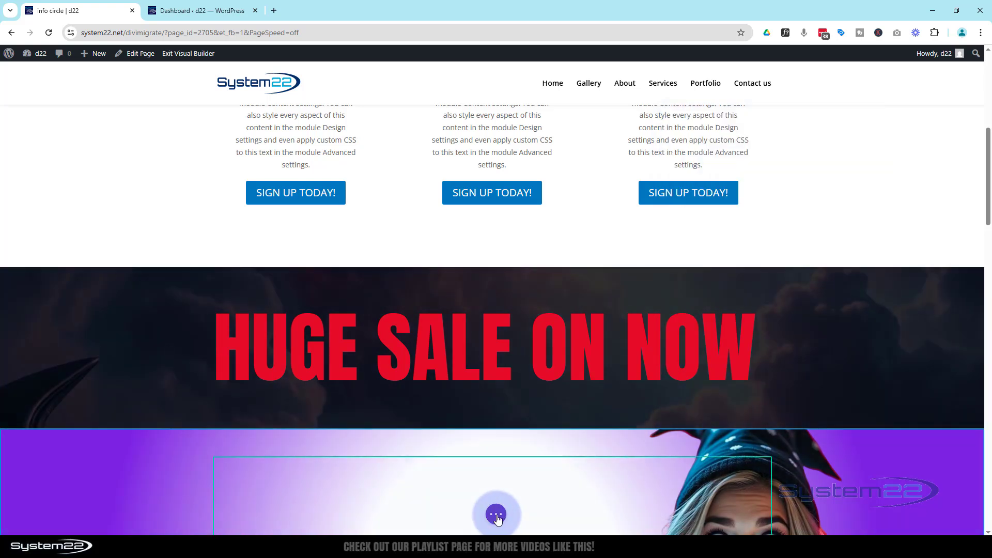
# Save the page as a draft and exit the Visual Builder to view the enlarged heading on the live page
pyautogui.click(496, 515)
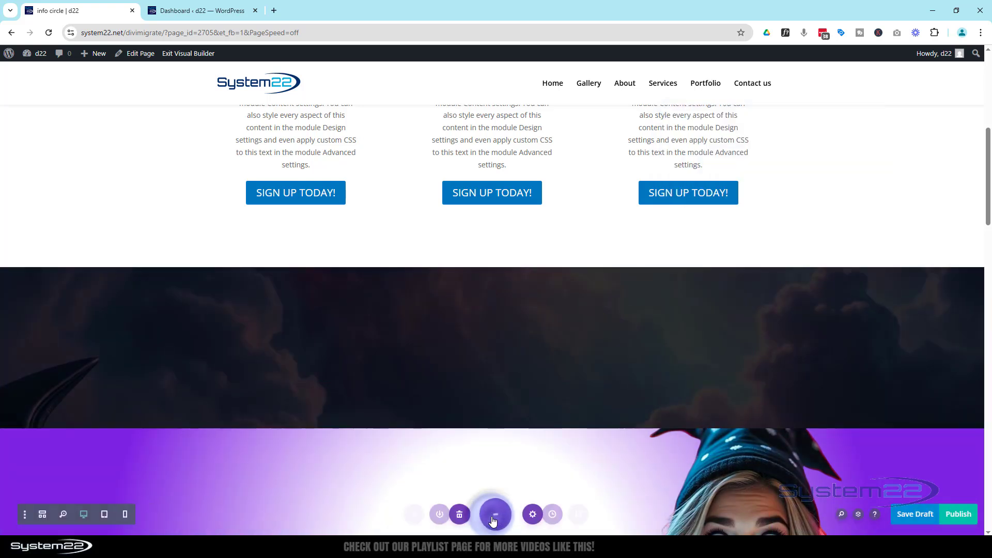
pyautogui.click(911, 515)
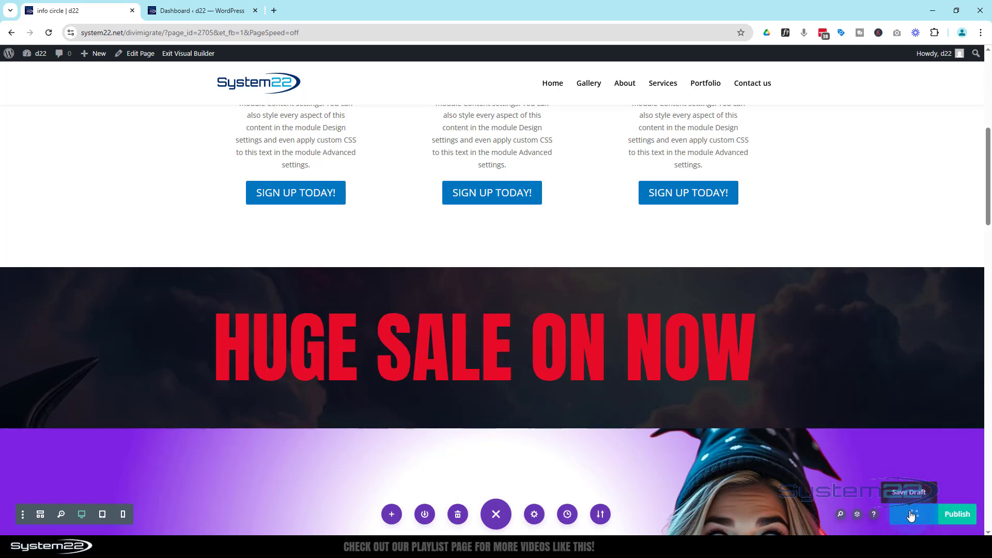
pyautogui.click(172, 55)
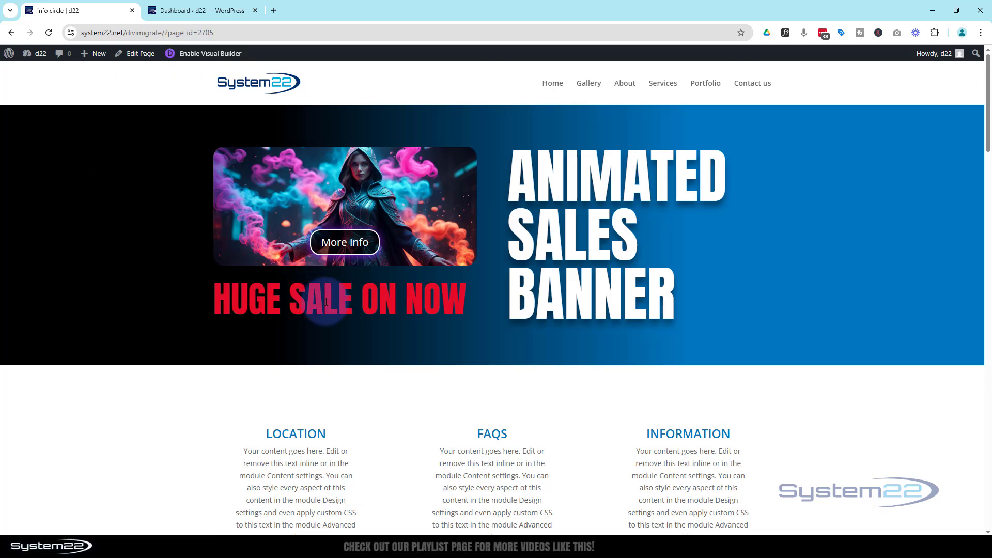
pyautogui.scroll(-3, 400, 360)
pyautogui.scroll(-6, 400, 359)
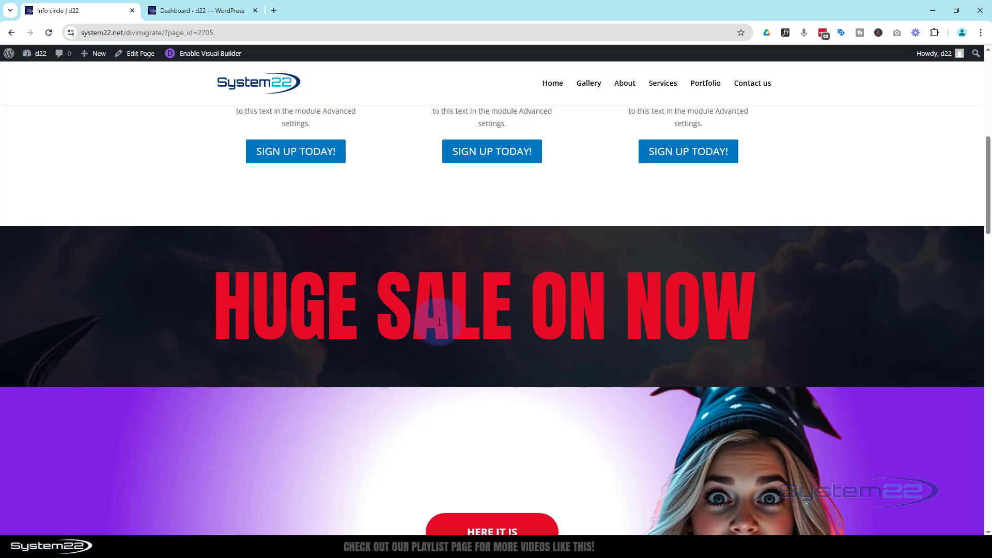
# Reopen the Visual Builder and examine the banner heading's link URL and link target options
pyautogui.click(224, 55)
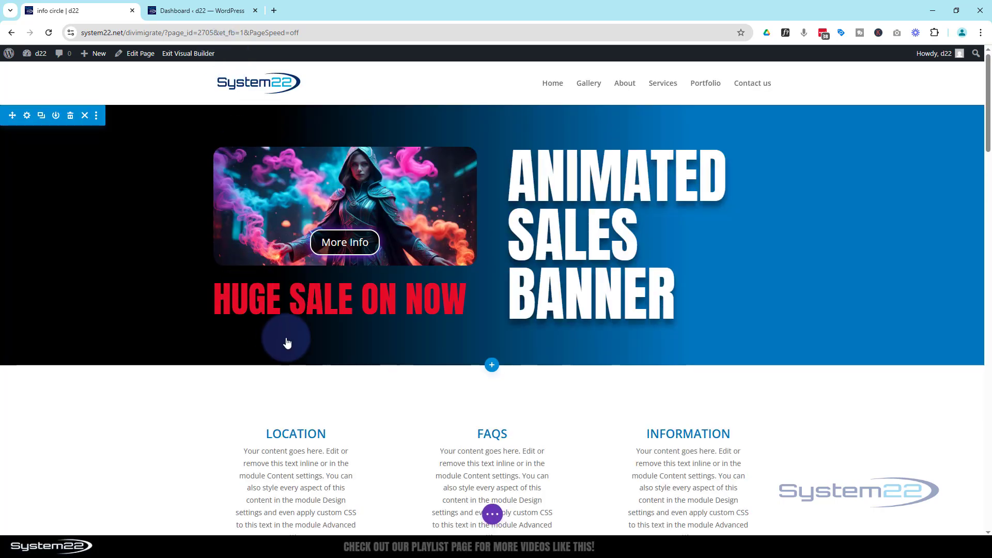
pyautogui.click(319, 298)
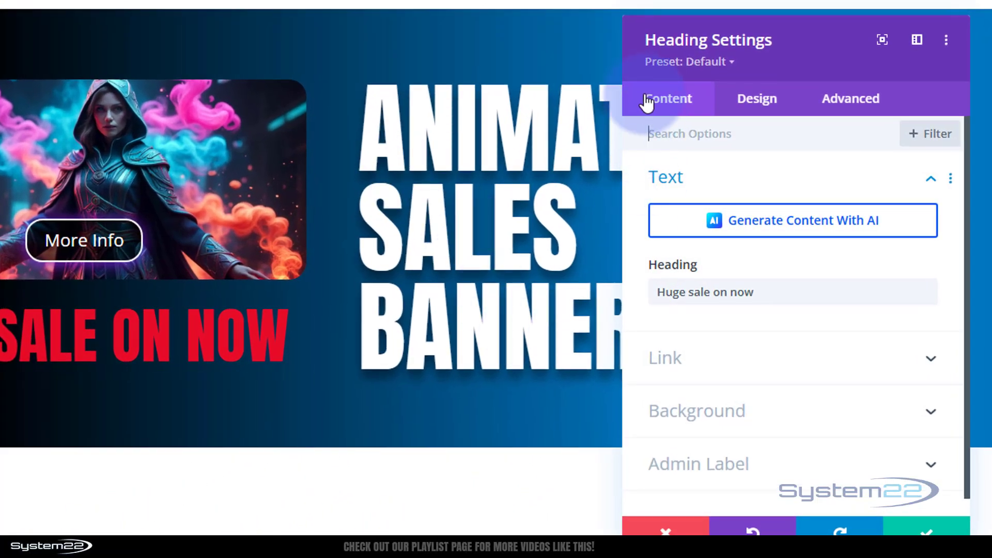
pyautogui.click(713, 365)
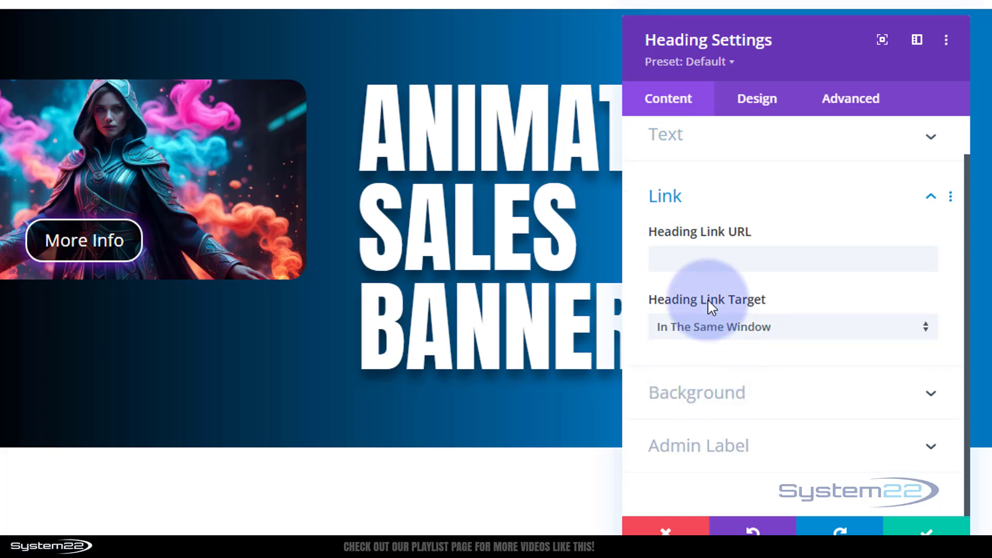
pyautogui.click(693, 259)
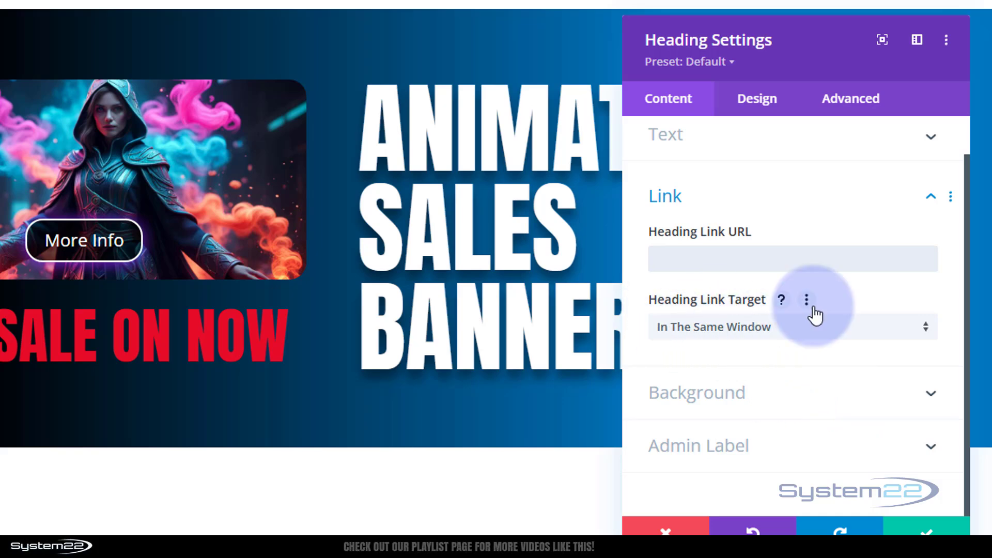
pyautogui.click(712, 335)
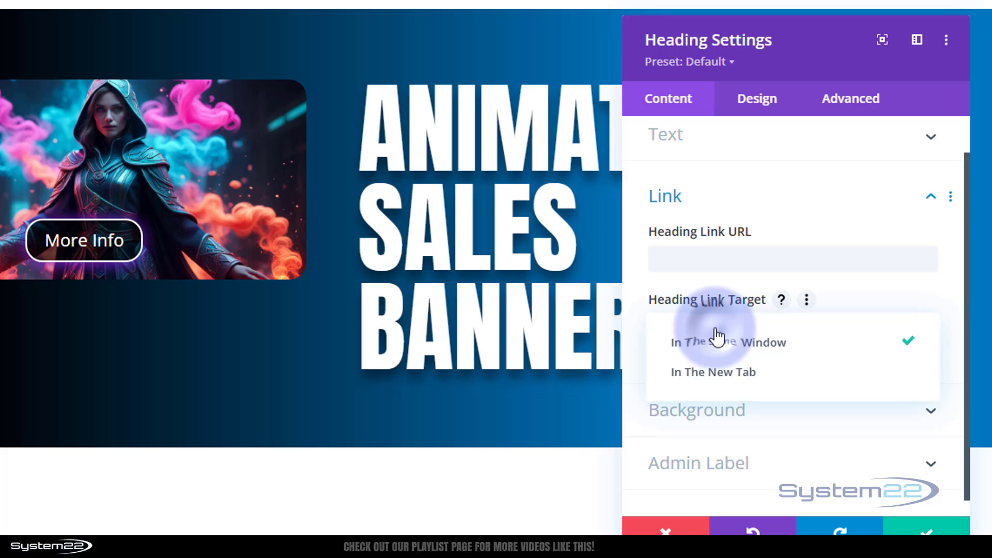
pyautogui.click(641, 343)
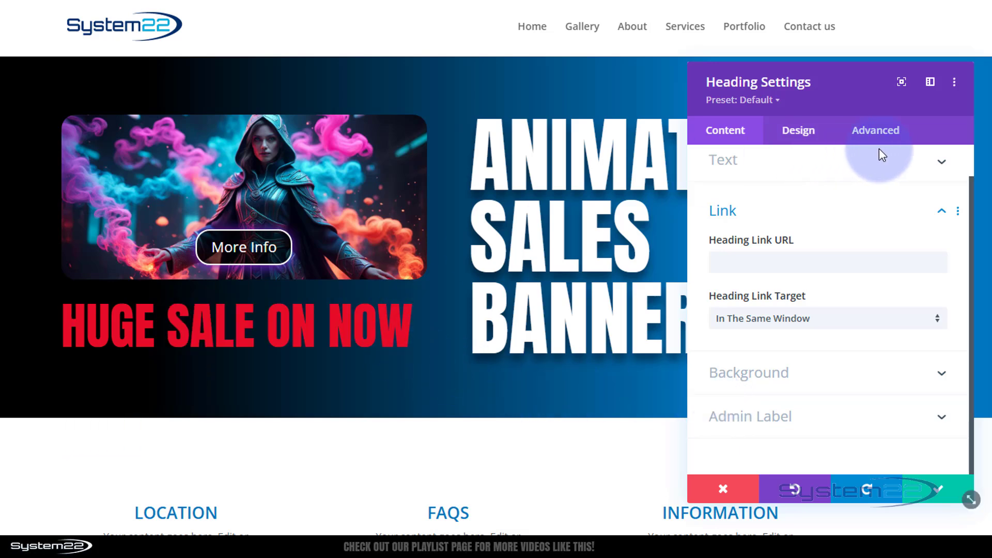
# Restore the lowercase "s" of the "selector" keyword in the banner heading's free-form custom CSS and apply the settings
pyautogui.click(881, 132)
pyautogui.moveTo(872, 89); pyautogui.dragTo(618, 91)
pyautogui.click(555, 250)
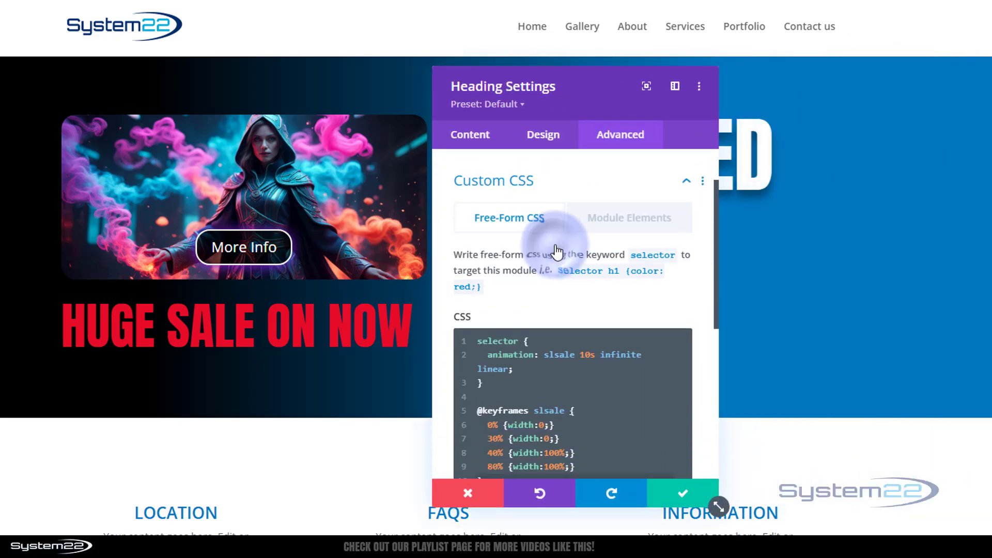
pyautogui.click(475, 333)
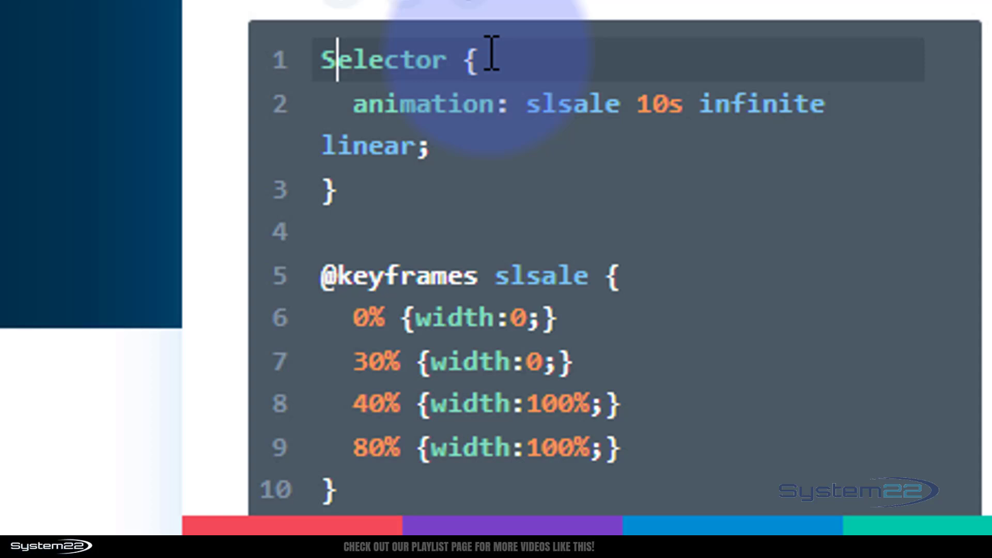
pyautogui.press('BackSpace')
pyautogui.write('s')
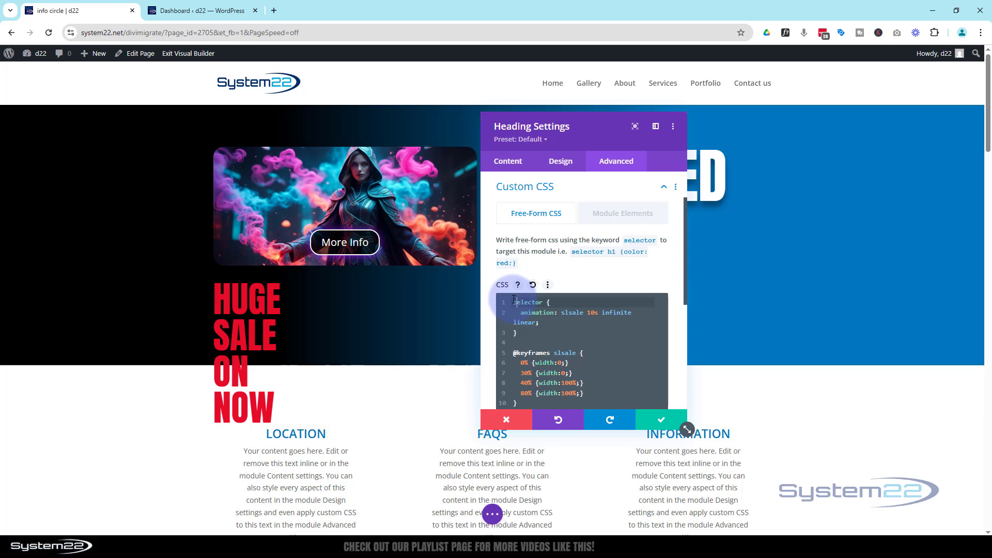
pyautogui.click(662, 422)
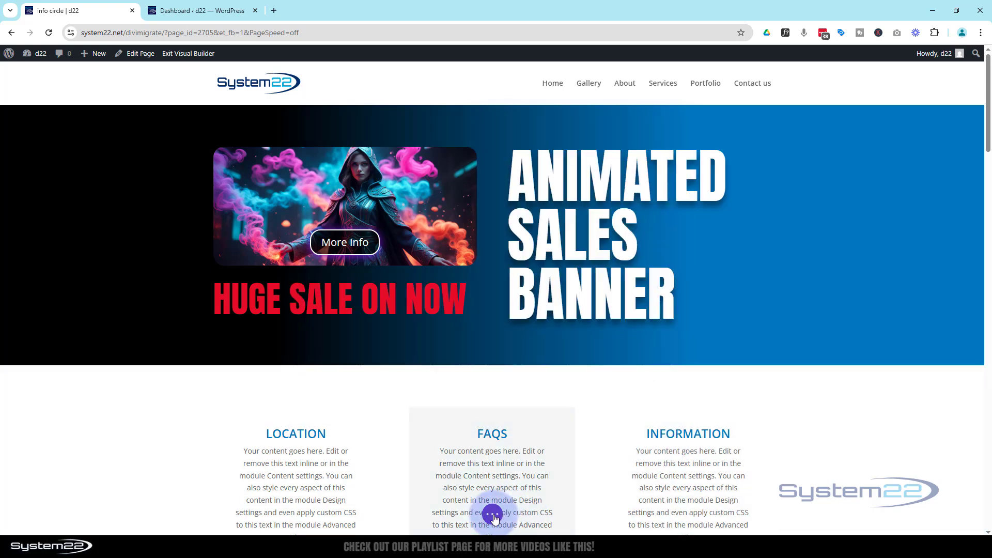
# Save the draft again and leave the Visual Builder to review the animated headings in the banner and dark section
pyautogui.click(493, 515)
pyautogui.click(909, 515)
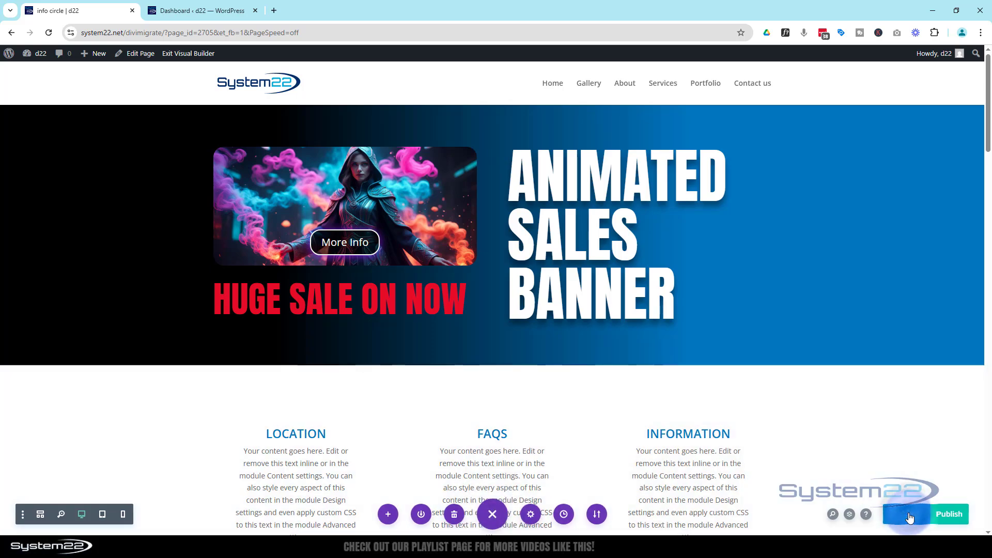
pyautogui.click(201, 56)
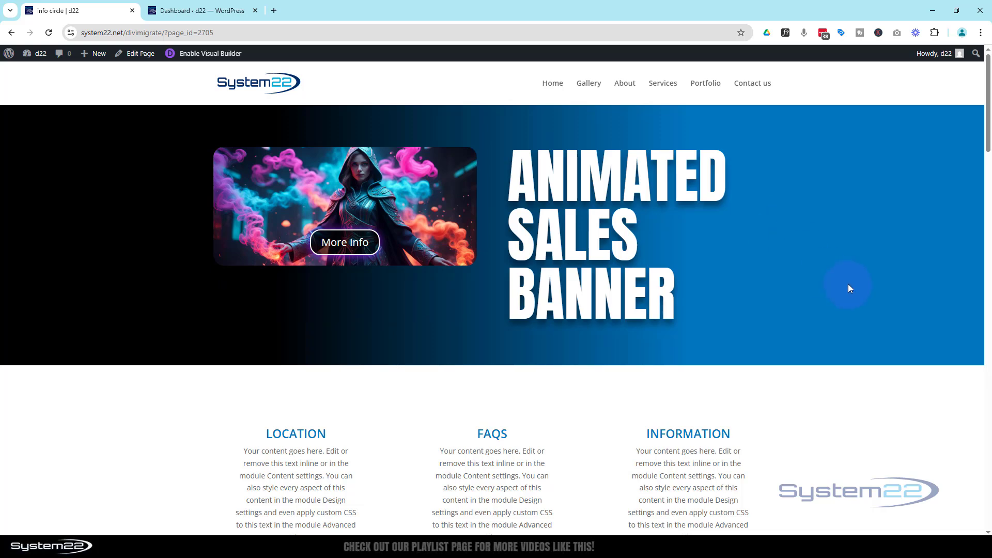
pyautogui.scroll(-7, 848, 285)
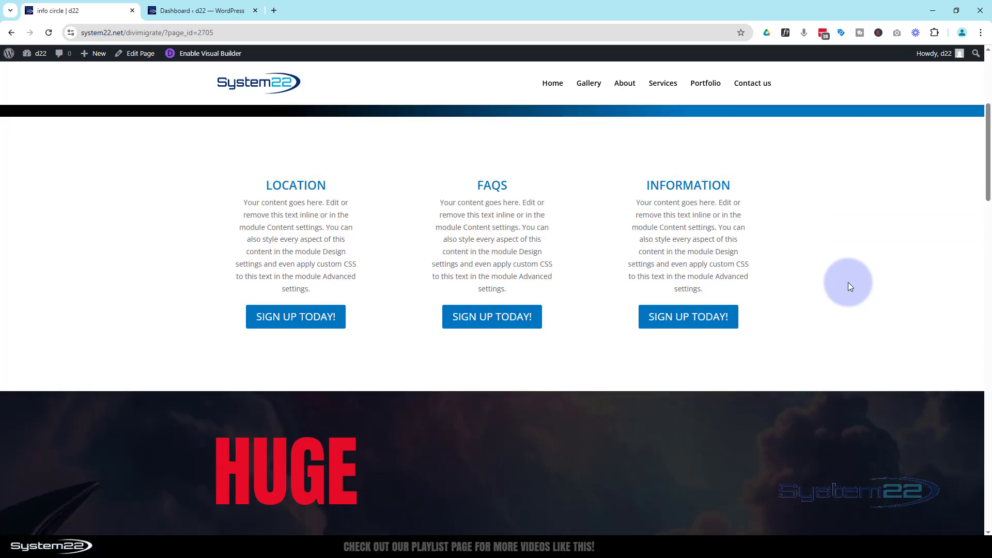
pyautogui.scroll(-1, 848, 286)
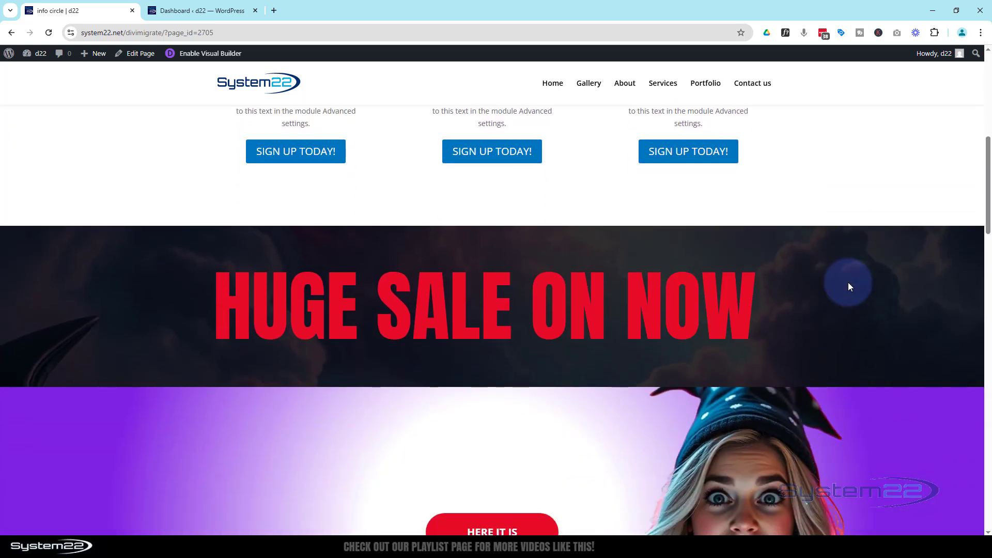
pyautogui.scroll(-3, 849, 283)
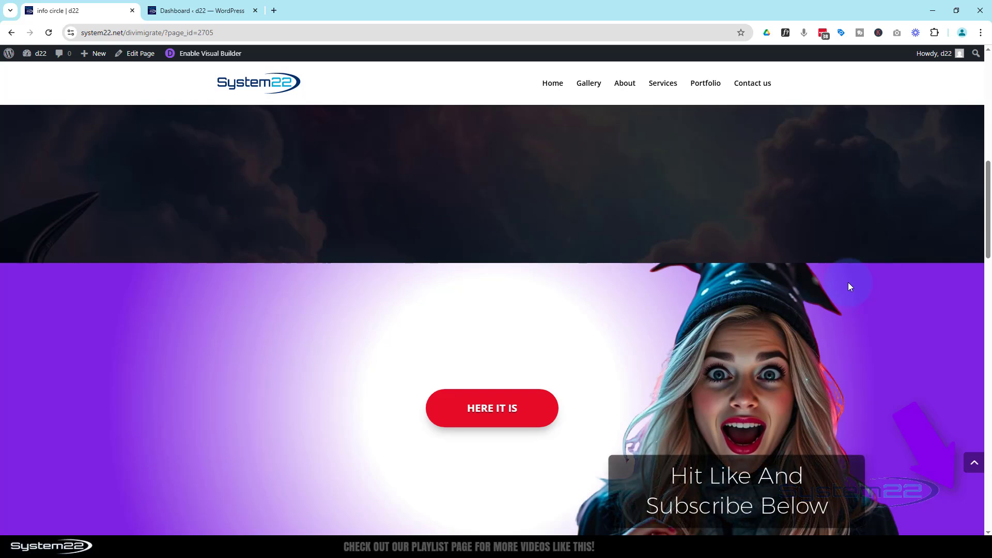
pyautogui.click(971, 463)
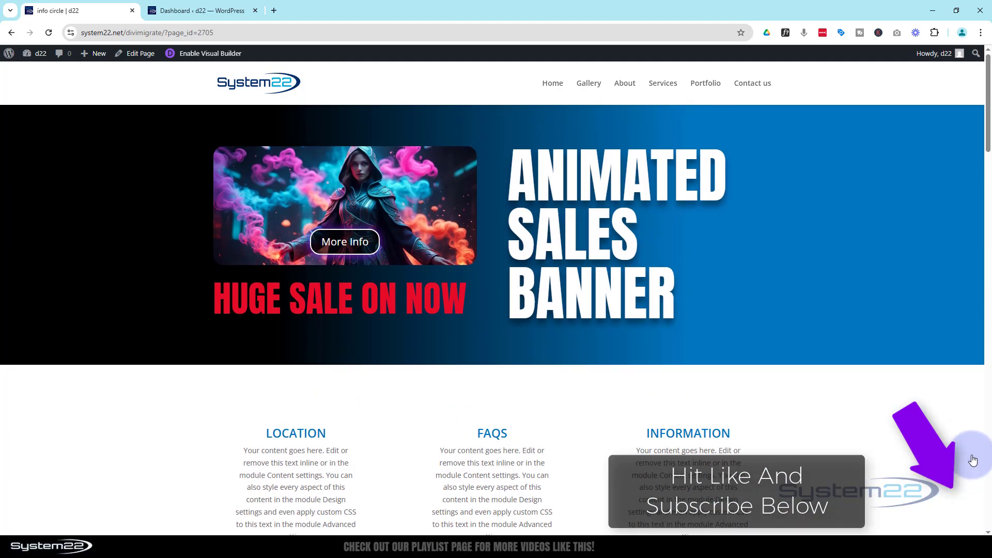